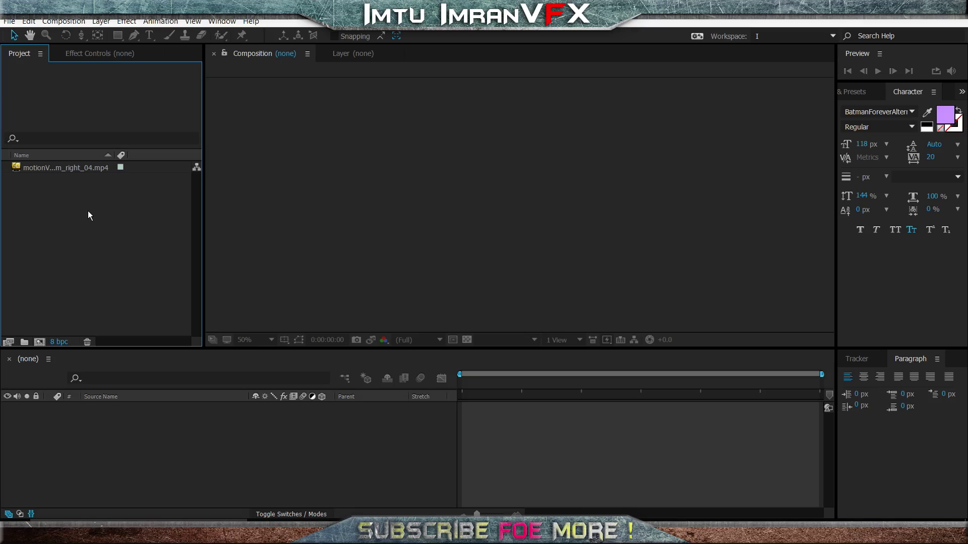
- Create a composition named Boss 2 Trailer Title using the HDTV 1080 25 preset with a 15-second duration
{"action": "right_click", "coordinate": [87, 211]}
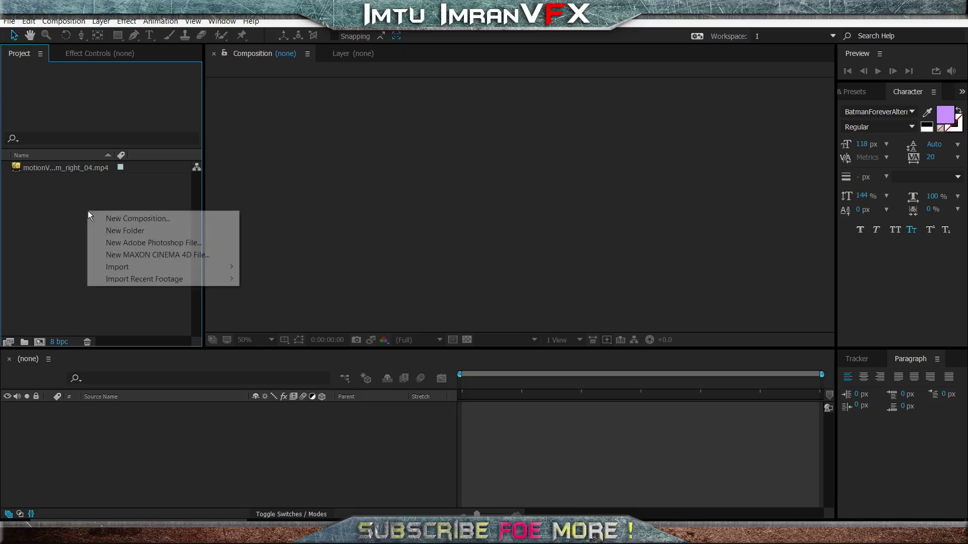
{"action": "left_click", "coordinate": [125, 218]}
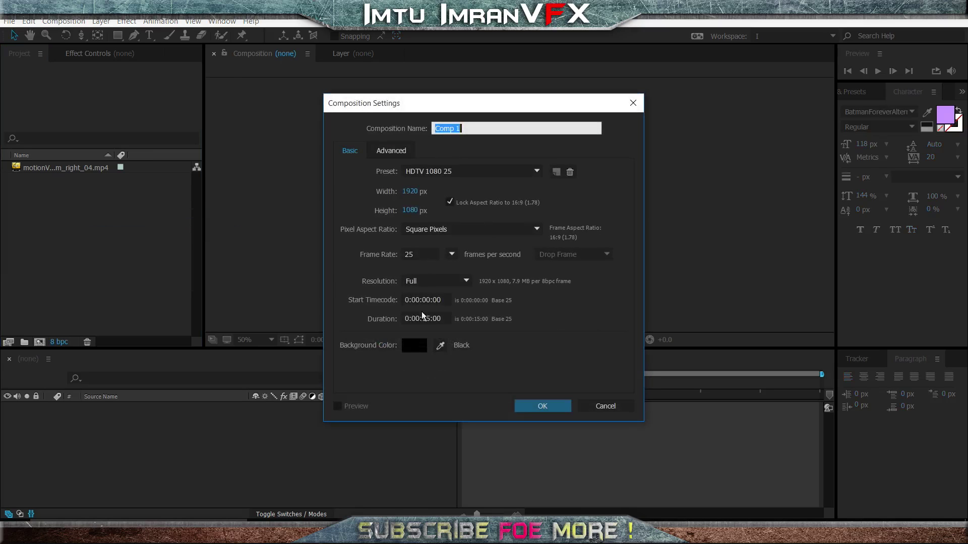
{"action": "type", "text": "Boss 2 Trailer Title"}
{"action": "left_click", "coordinate": [542, 406]}
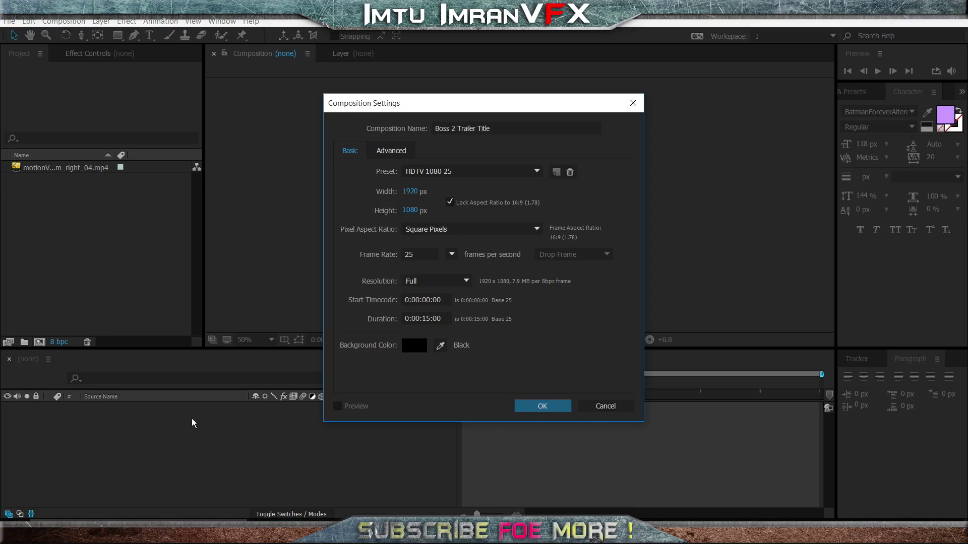
{"action": "left_click", "coordinate": [542, 406]}
- Add a comp-size solid layer named E3D and apply the Video Copilot Element effect to it
{"action": "right_click", "coordinate": [281, 453]}
{"action": "mouse_move", "coordinate": [323, 356]}
{"action": "left_click", "coordinate": [475, 377]}
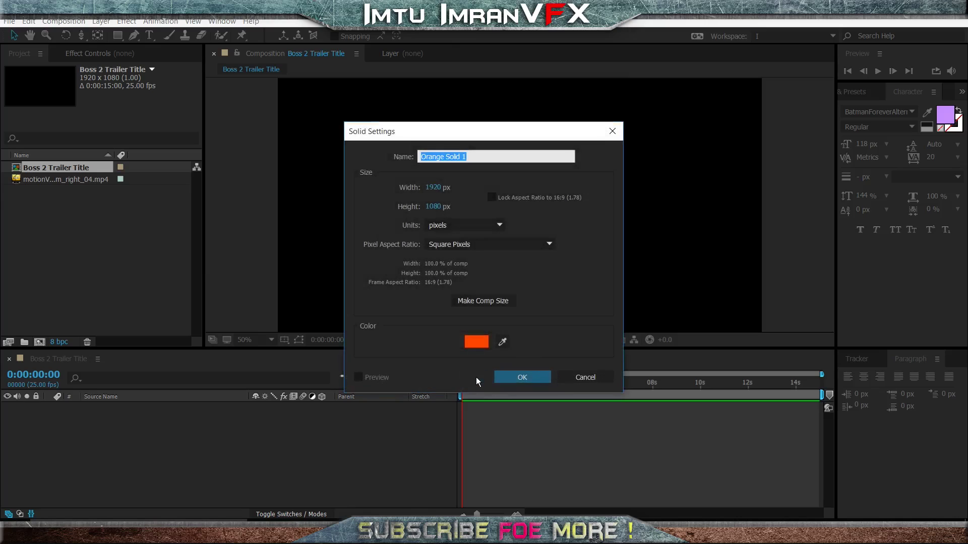
{"action": "type", "text": "e"}
{"action": "left_click", "coordinate": [538, 377]}
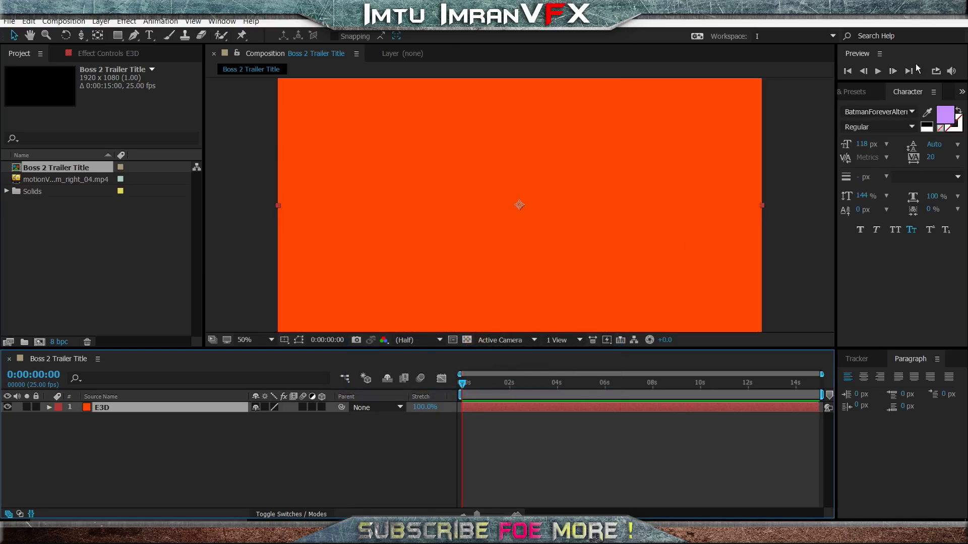
{"action": "left_click", "coordinate": [867, 86]}
{"action": "left_click_drag", "start_coordinate": [885, 308], "coordinate": [678, 258]}
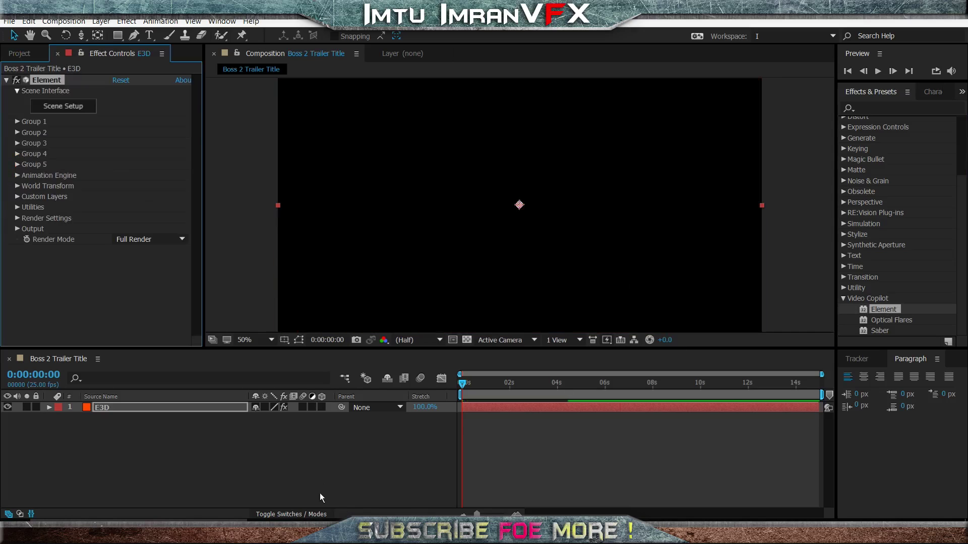
- Add a text layer with the channel name near the frame's centre and place it beneath the E3D layer
{"action": "right_click", "coordinate": [184, 479]}
{"action": "mouse_move", "coordinate": [312, 375]}
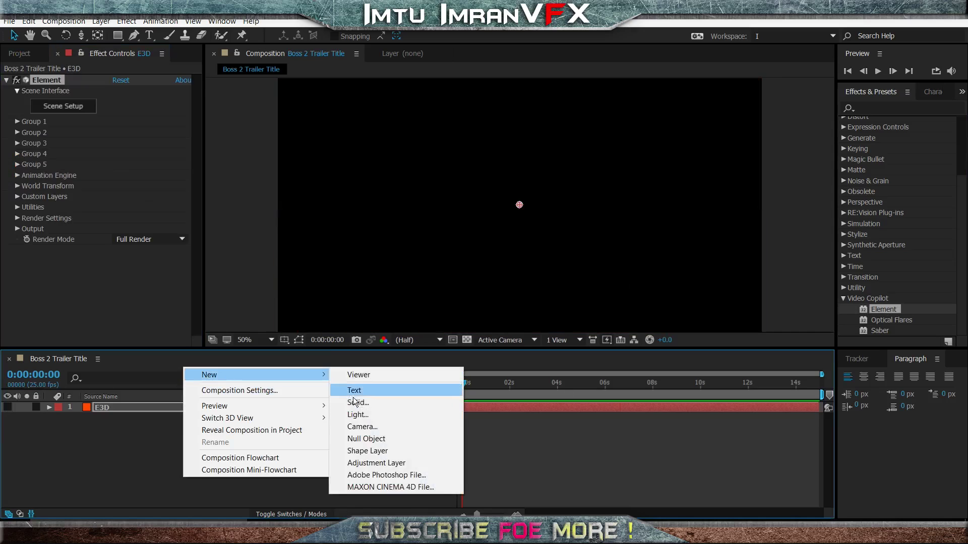
{"action": "left_click", "coordinate": [372, 389]}
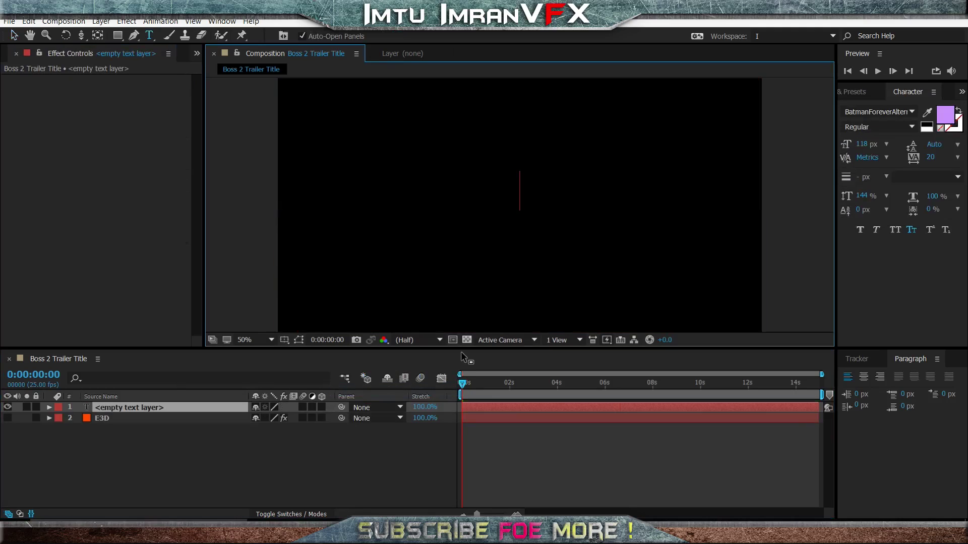
{"action": "type", "text": "Im"}
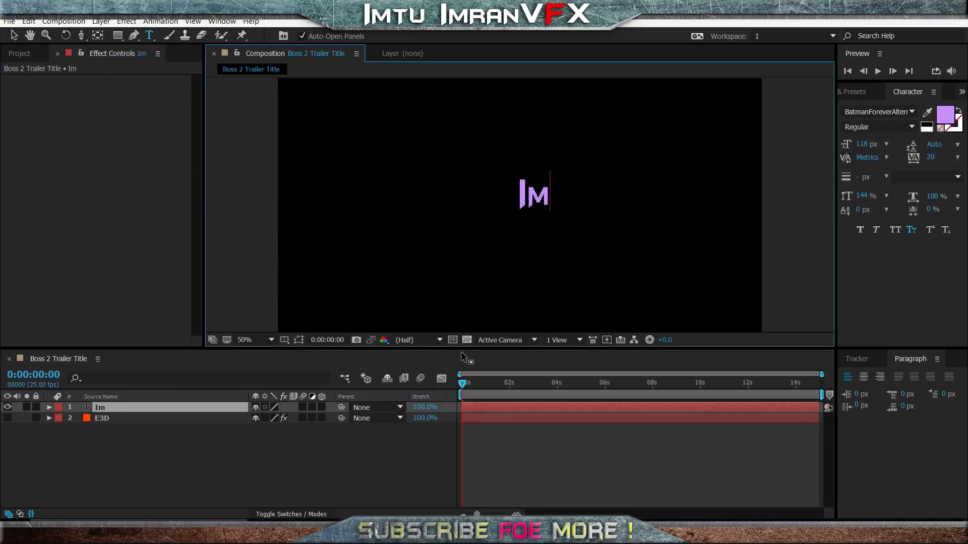
{"action": "type", "text": "tu Im"}
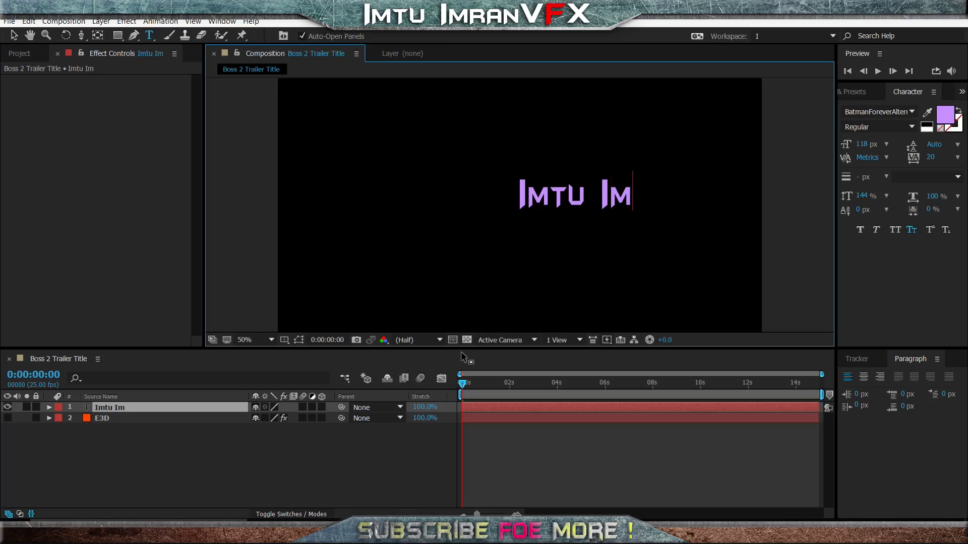
{"action": "type", "text": "ranVFX"}
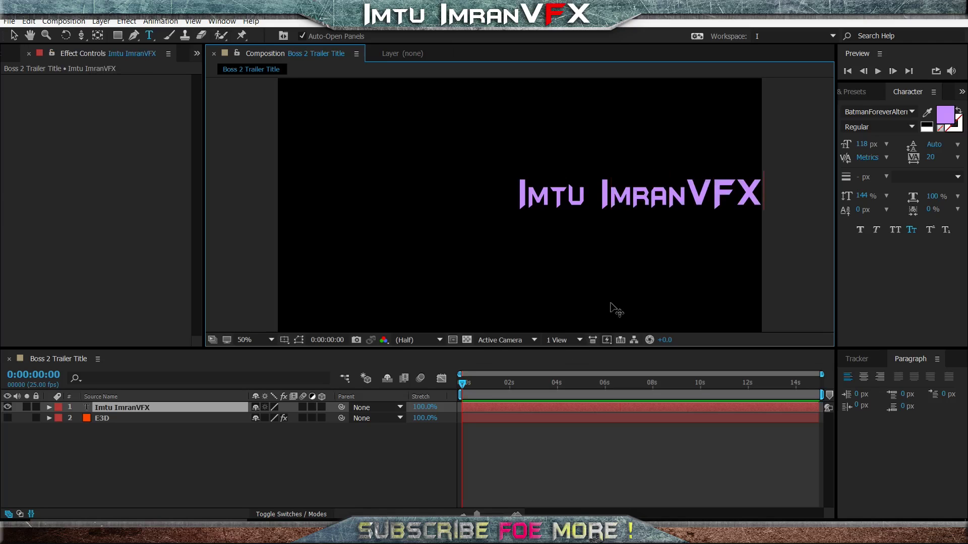
{"action": "left_click_drag", "start_coordinate": [613, 309], "coordinate": [501, 315]}
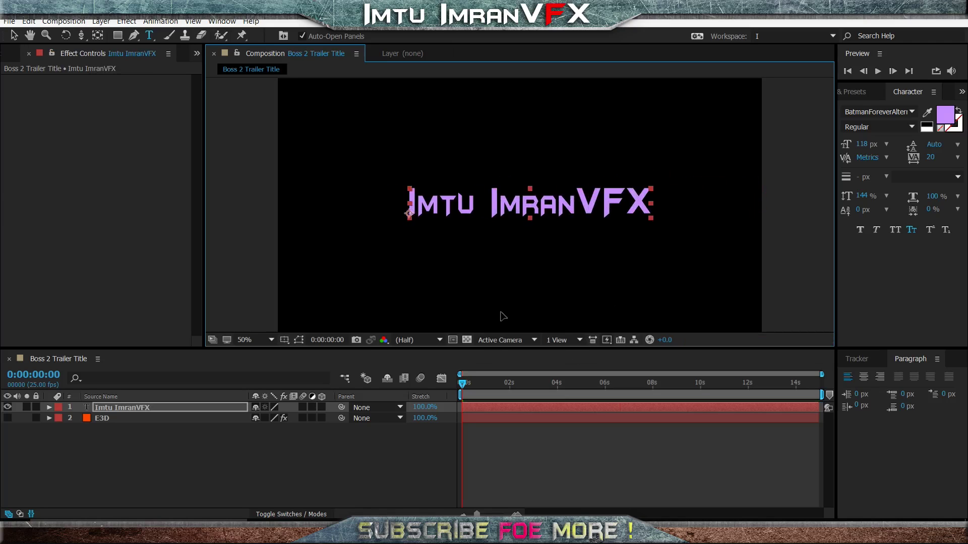
{"action": "left_click_drag", "start_coordinate": [570, 277], "coordinate": [569, 273]}
{"action": "left_click", "coordinate": [291, 469]}
{"action": "left_click_drag", "start_coordinate": [127, 409], "coordinate": [128, 444]}
- Assign the text layer to Path Layer 1 in E3D's Custom Text and Masks, and hide the text layer
{"action": "left_click", "coordinate": [101, 406]}
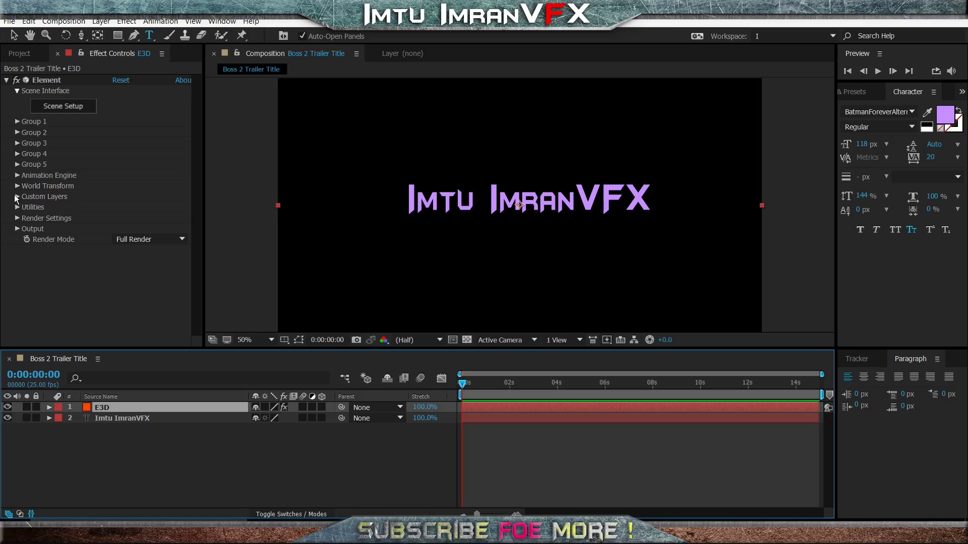
{"action": "left_click", "coordinate": [16, 197]}
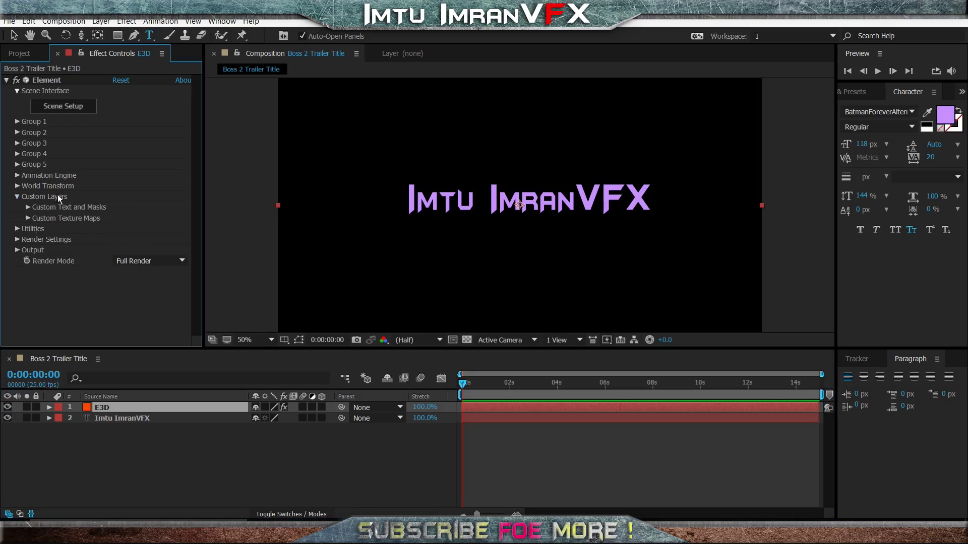
{"action": "left_click", "coordinate": [28, 206]}
{"action": "left_click", "coordinate": [149, 193]}
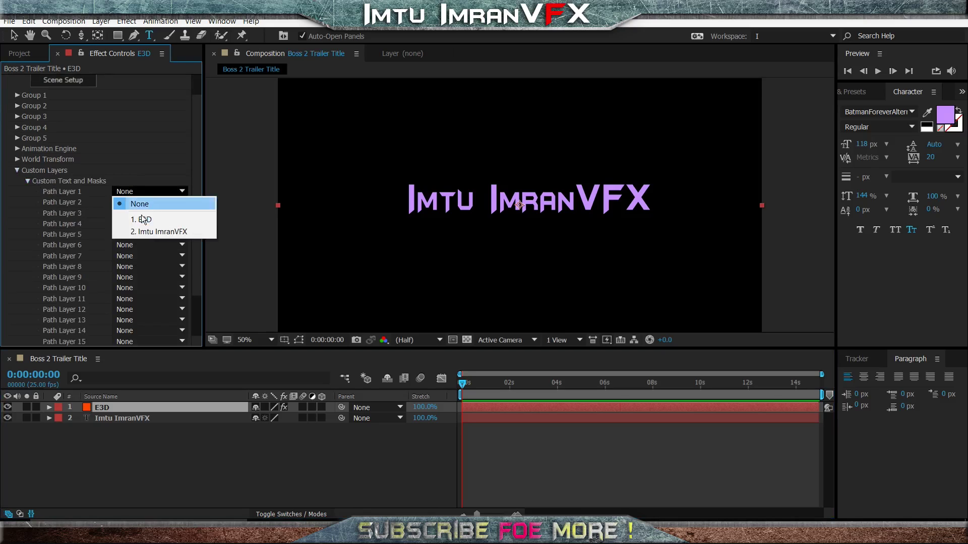
{"action": "left_click", "coordinate": [172, 231]}
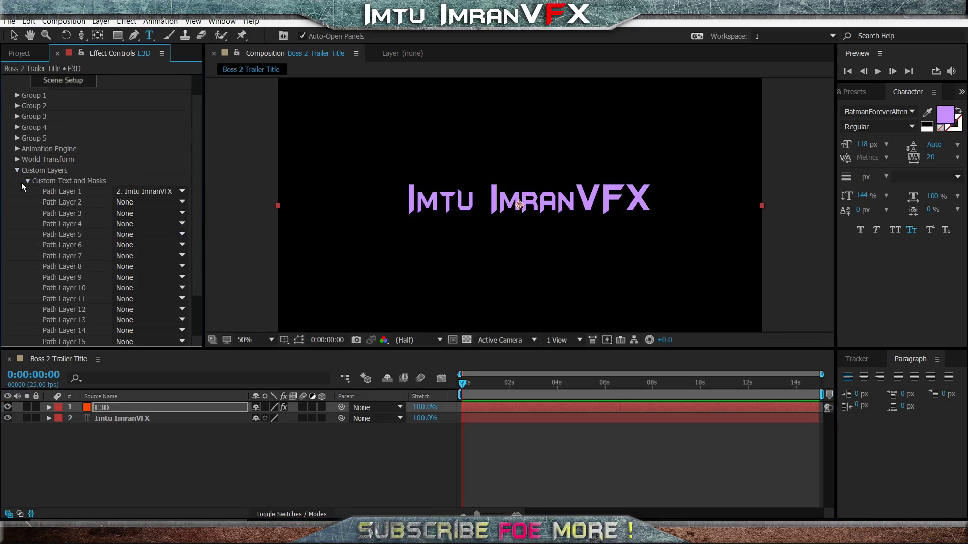
{"action": "left_click", "coordinate": [7, 418]}
- Extrude the custom text path in Element's Scene Setup and set its Bevel Scale to 7.18
{"action": "left_click", "coordinate": [74, 108]}
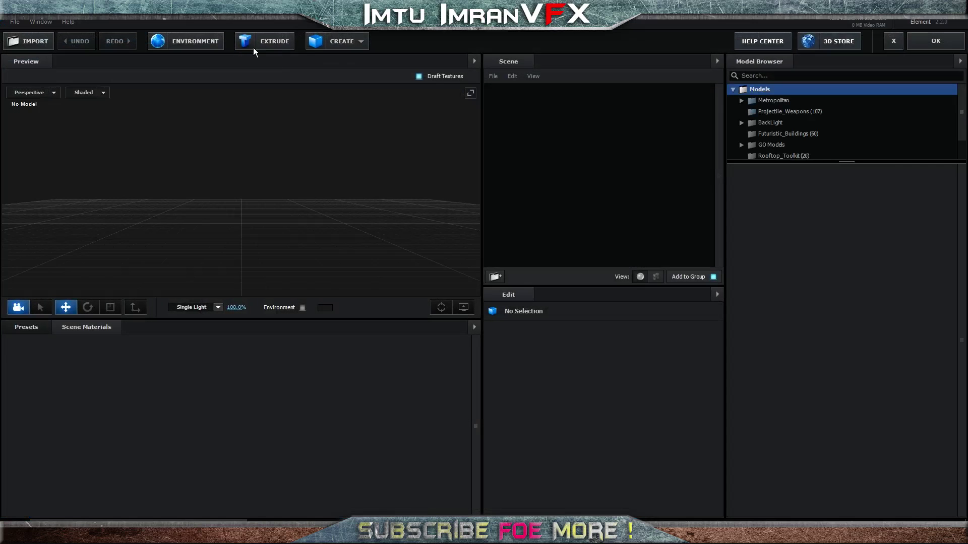
{"action": "left_click", "coordinate": [272, 41]}
{"action": "left_click_drag", "start_coordinate": [294, 162], "coordinate": [318, 244]}
{"action": "left_click_drag", "start_coordinate": [569, 427], "coordinate": [814, 463]}
{"action": "mouse_move", "coordinate": [277, 193]}
{"action": "left_mouse_down"}
{"action": "mouse_move", "coordinate": [261, 161]}
{"action": "mouse_move", "coordinate": [242, 155]}
{"action": "mouse_move", "coordinate": [271, 183]}
{"action": "mouse_move", "coordinate": [411, 201]}
{"action": "mouse_move", "coordinate": [272, 182]}
{"action": "left_mouse_up"}
- Apply a clean metal shader from the Pro_Shaders_2 Metal presets to the extruded text
{"action": "left_click", "coordinate": [25, 327]}
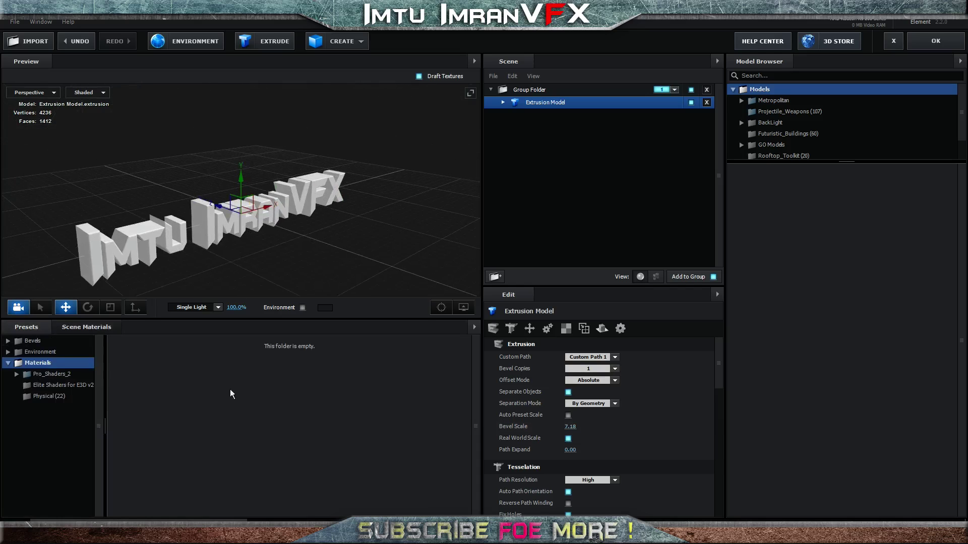
{"action": "left_click", "coordinate": [55, 374]}
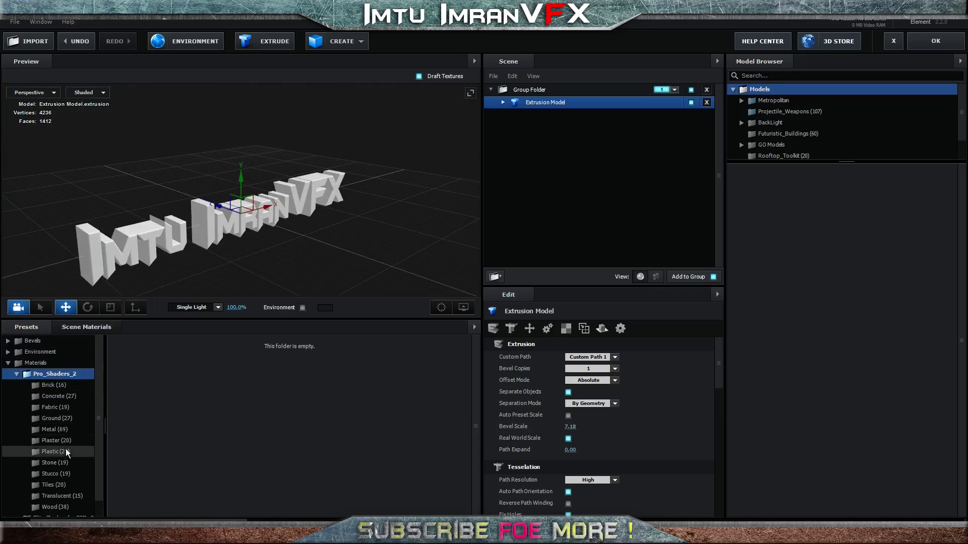
{"action": "left_click", "coordinate": [62, 429]}
{"action": "scroll", "coordinate": [390, 419], "scroll_direction": "down", "scroll_amount": 1}
{"action": "double_click", "coordinate": [441, 339]}
{"action": "left_click_drag", "start_coordinate": [384, 226], "coordinate": [327, 212]}
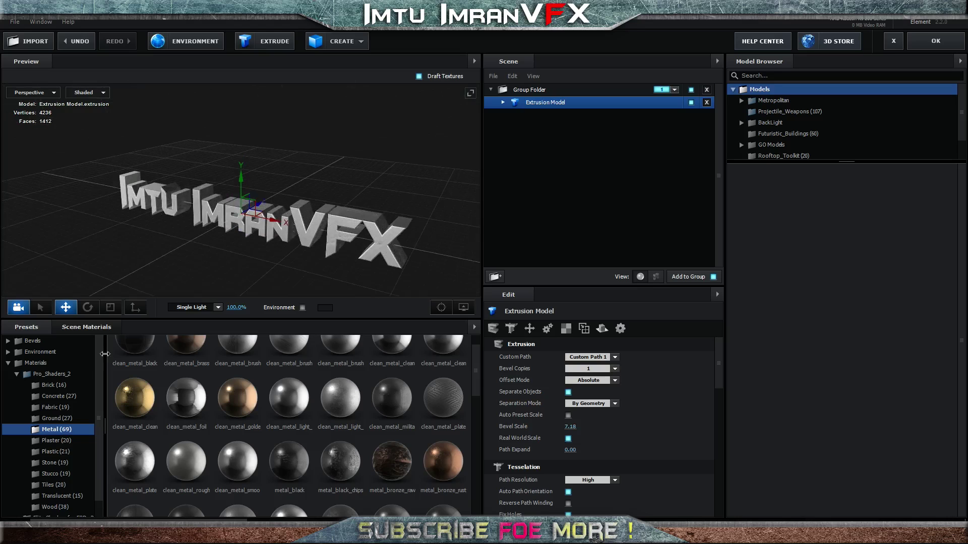
- Light the scene with the Basic_2K_03 environment preset and inspect the text from another angle
{"action": "left_click", "coordinate": [45, 354]}
{"action": "left_click", "coordinate": [58, 374]}
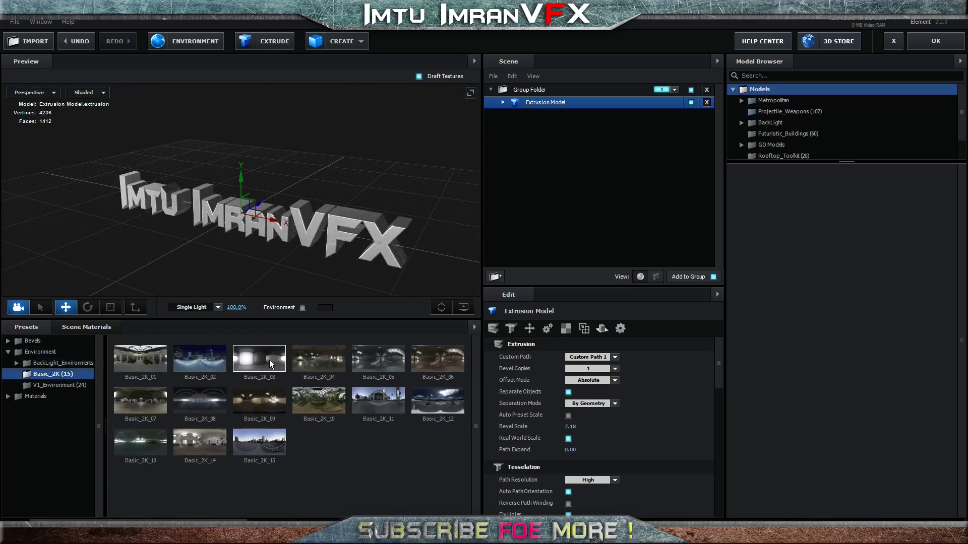
{"action": "left_click_drag", "start_coordinate": [298, 282], "coordinate": [379, 258]}
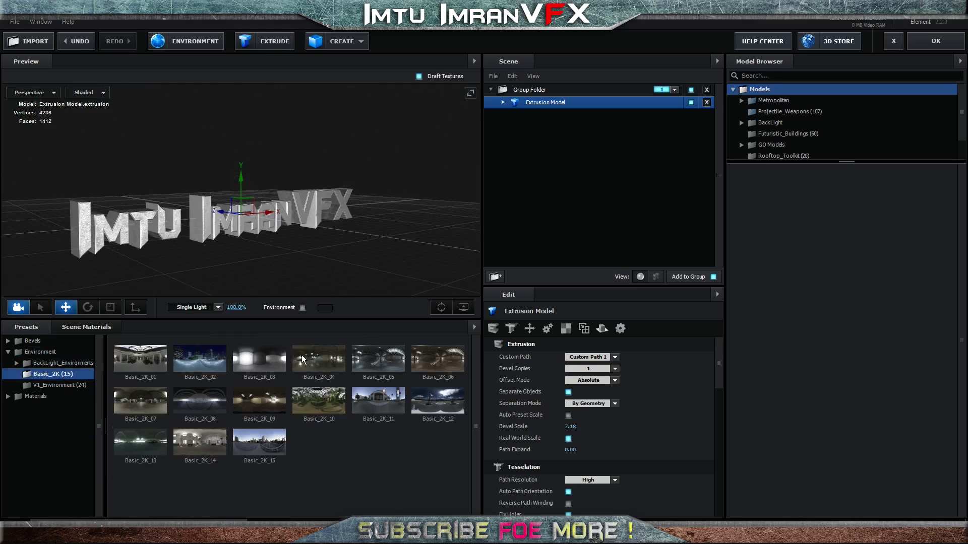
- Try the Basic_2K_01, Basic_2K_05, Basic_2K_11 and Basic_2K_15 environments on the extruded text
{"action": "left_click", "coordinate": [139, 358]}
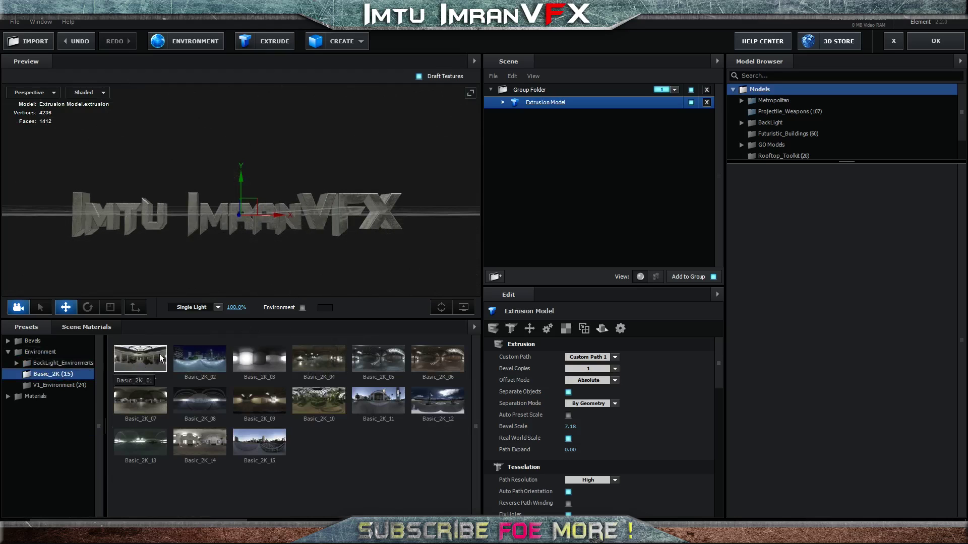
{"action": "left_click", "coordinate": [375, 346]}
{"action": "left_click_drag", "start_coordinate": [401, 260], "coordinate": [396, 255]}
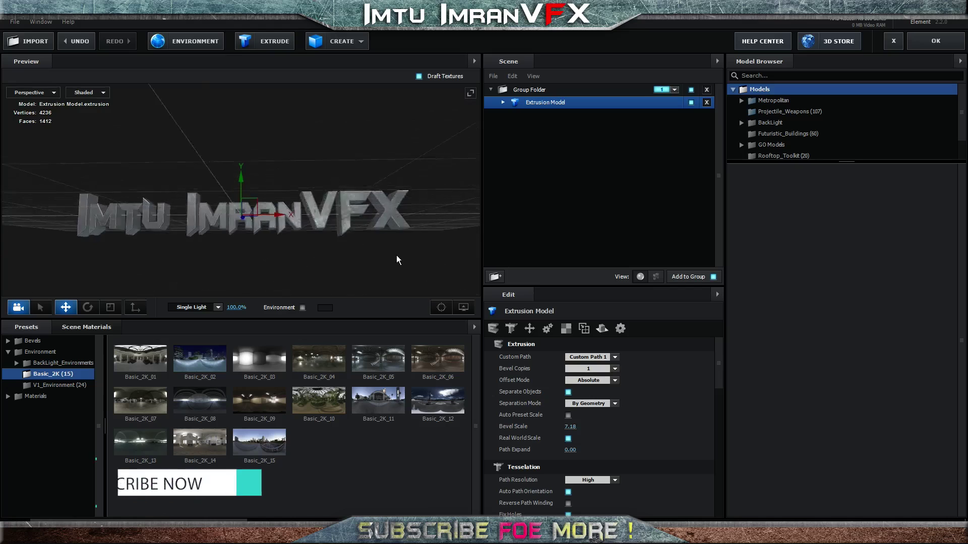
{"action": "left_click", "coordinate": [383, 400]}
{"action": "left_click", "coordinate": [263, 448]}
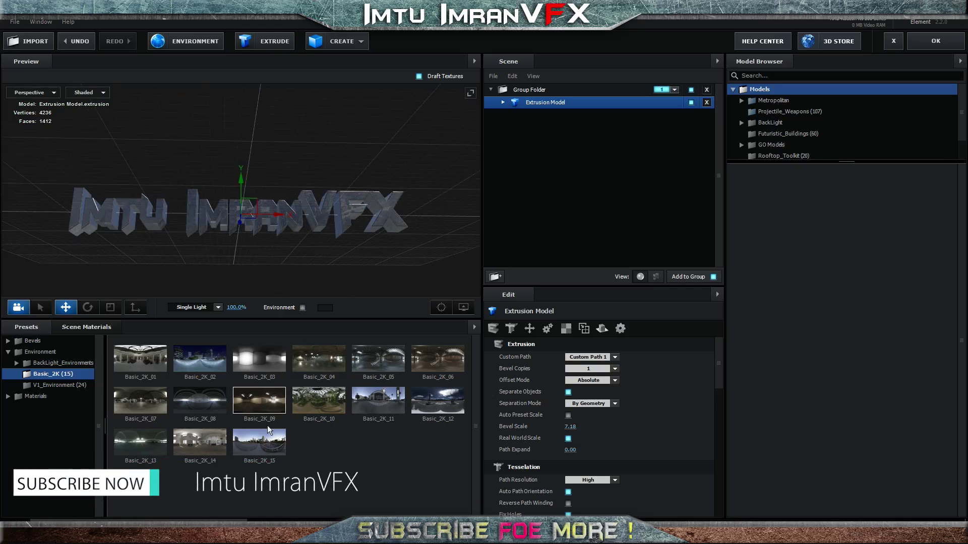
{"action": "left_click_drag", "start_coordinate": [365, 247], "coordinate": [362, 264]}
- Switch the environment back to Basic_2K_03 and accept the scene setup
{"action": "left_click", "coordinate": [270, 368]}
{"action": "left_click_drag", "start_coordinate": [283, 281], "coordinate": [315, 258]}
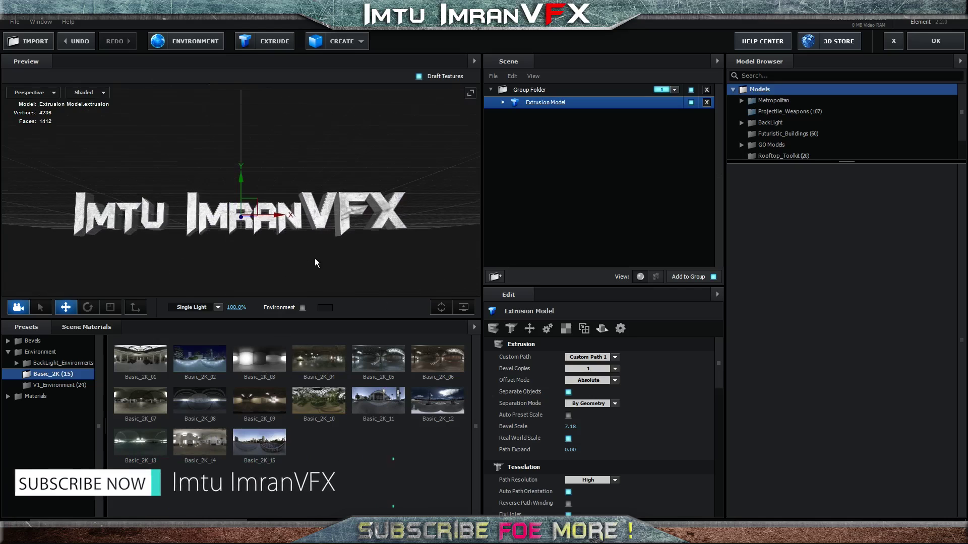
{"action": "left_click", "coordinate": [924, 38]}
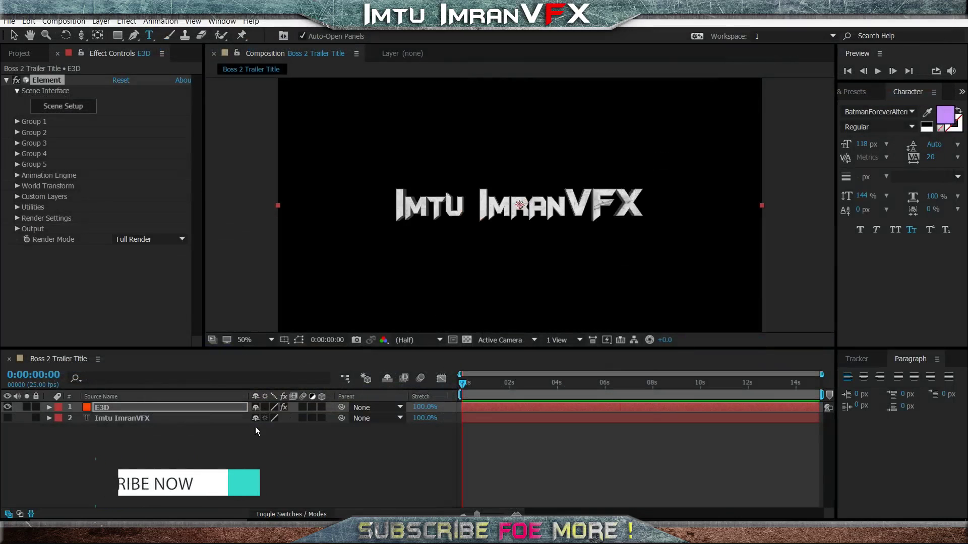
- Add a new camera layer to the composition, choosing a camera preset in its settings
{"action": "right_click", "coordinate": [216, 452]}
{"action": "mouse_move", "coordinate": [269, 349]}
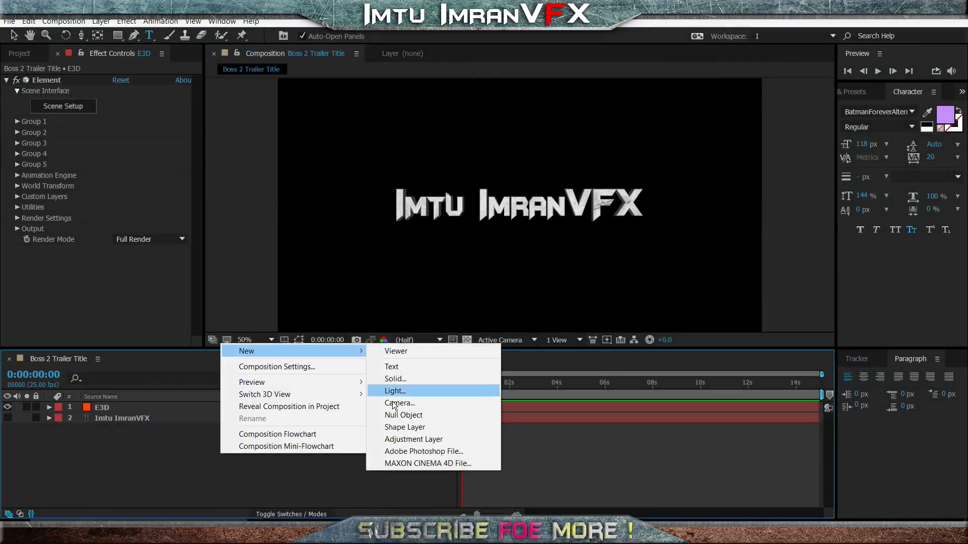
{"action": "left_click", "coordinate": [428, 403]}
{"action": "left_click", "coordinate": [563, 162]}
{"action": "left_click", "coordinate": [465, 181]}
{"action": "left_click", "coordinate": [609, 391]}
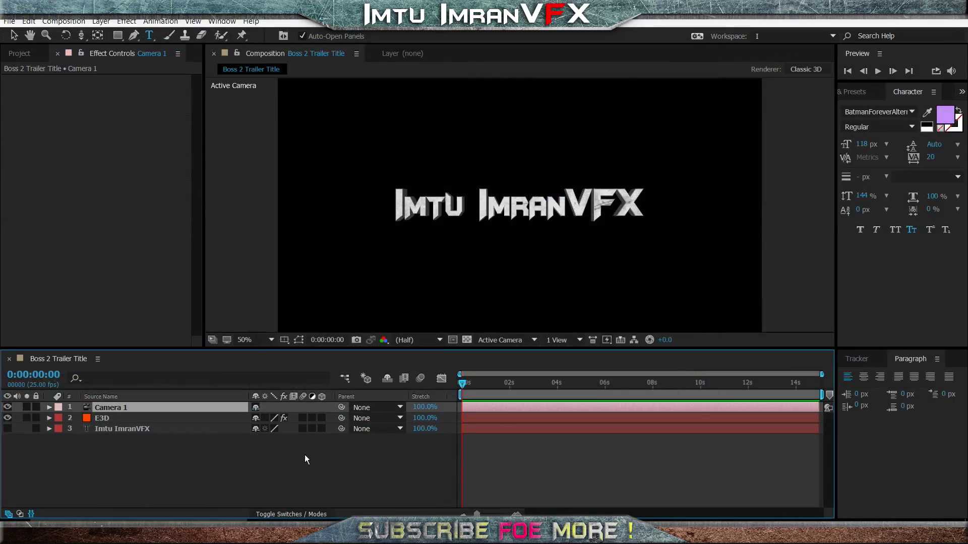
{"action": "left_click", "coordinate": [14, 36]}
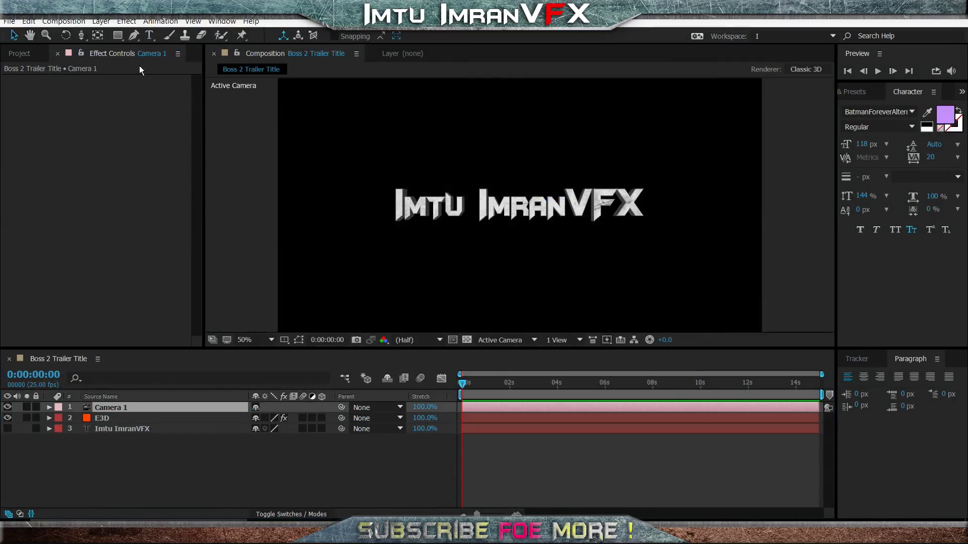
- Keyframe Camera 1's Point of Interest and Position, and move both keyframes to the 1-second mark
{"action": "left_click", "coordinate": [81, 37]}
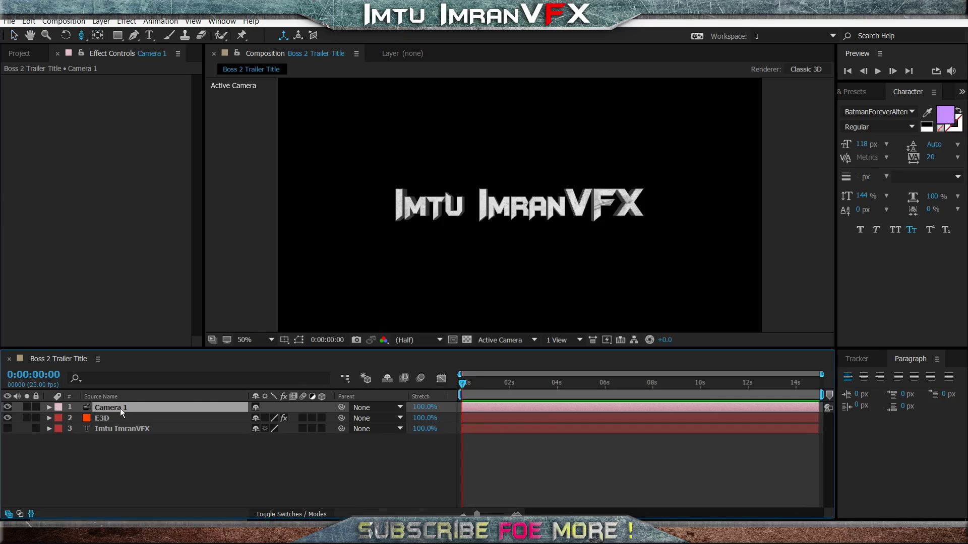
{"action": "key", "text": "p"}
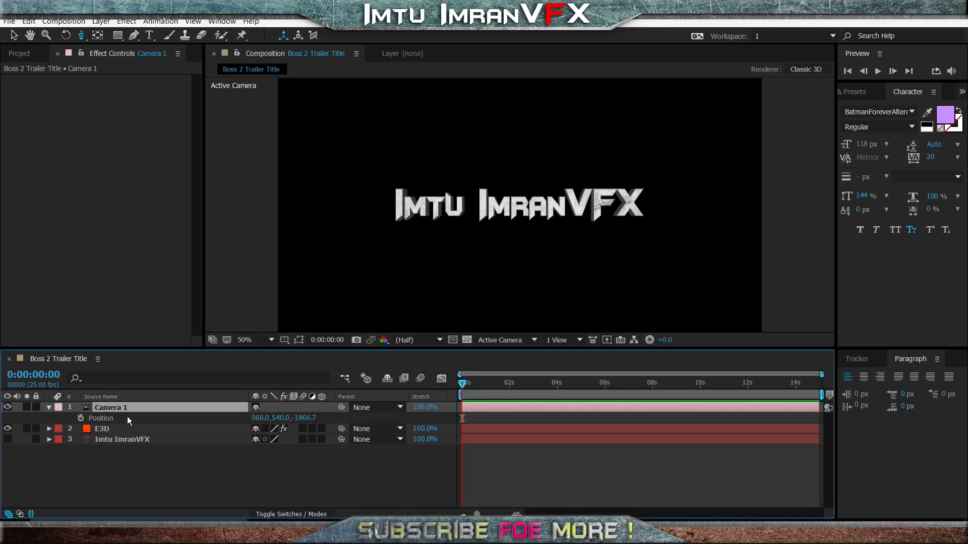
{"action": "key", "text": "shift+a"}
{"action": "left_click", "coordinate": [81, 418]}
{"action": "left_click", "coordinate": [80, 428]}
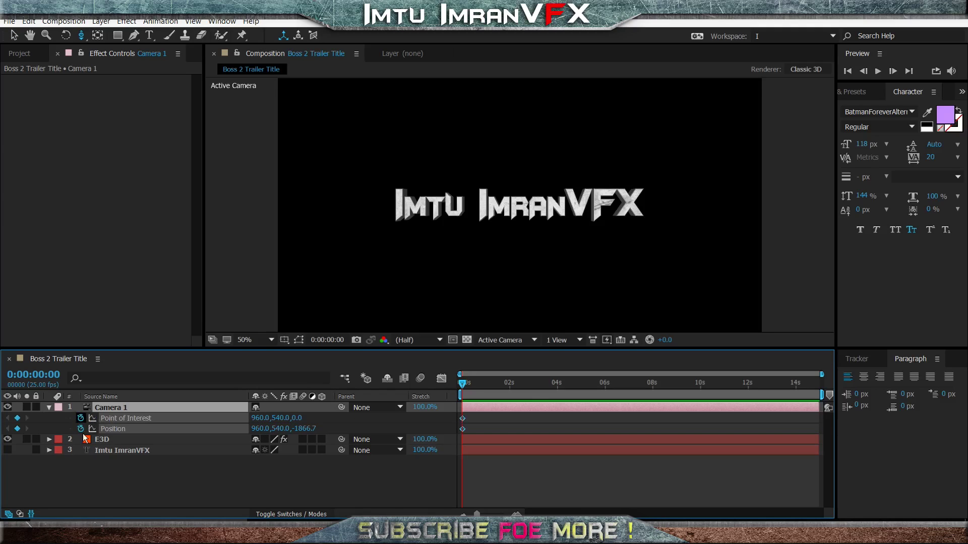
{"action": "left_click_drag", "start_coordinate": [476, 515], "coordinate": [491, 514]}
{"action": "left_click_drag", "start_coordinate": [462, 429], "coordinate": [509, 432]}
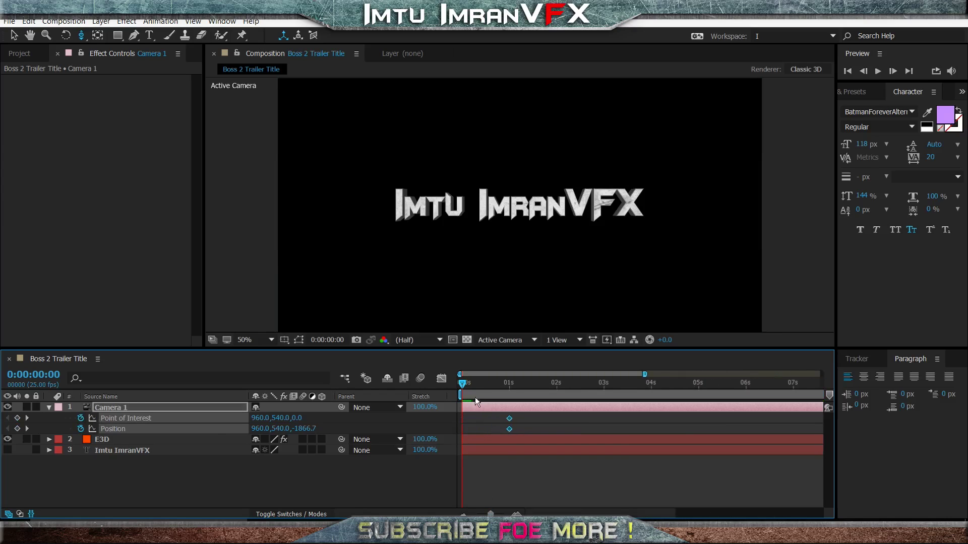
- At 0:00:00:00, dolly Camera 1 forward past the text to a Position Z of about 377 and Point of Interest Z of about 2060
{"action": "left_click_drag", "start_coordinate": [512, 177], "coordinate": [689, 133]}
{"action": "left_click_drag", "start_coordinate": [546, 228], "coordinate": [552, 227]}
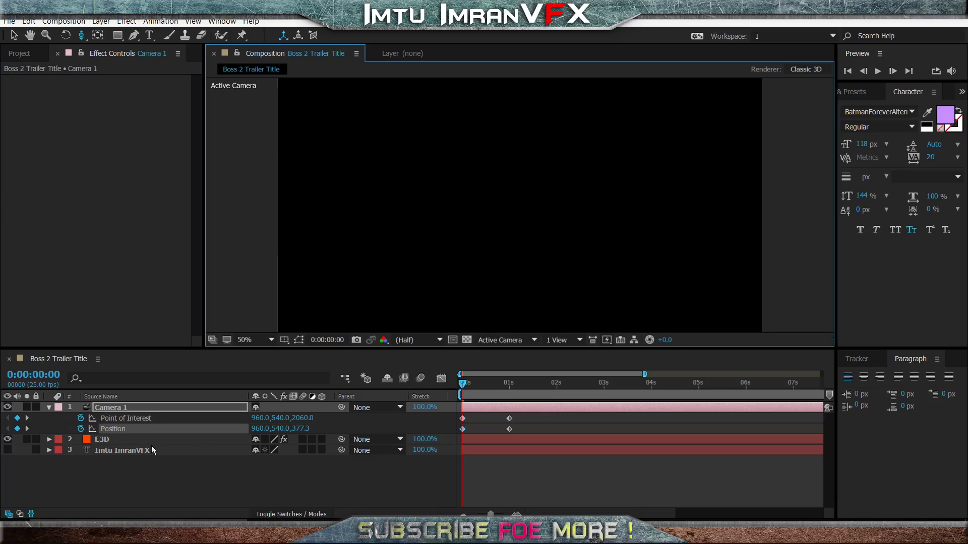
- Enable motion blur for the composition and for the E3D layer, and preview the animation
{"action": "left_click", "coordinate": [289, 473]}
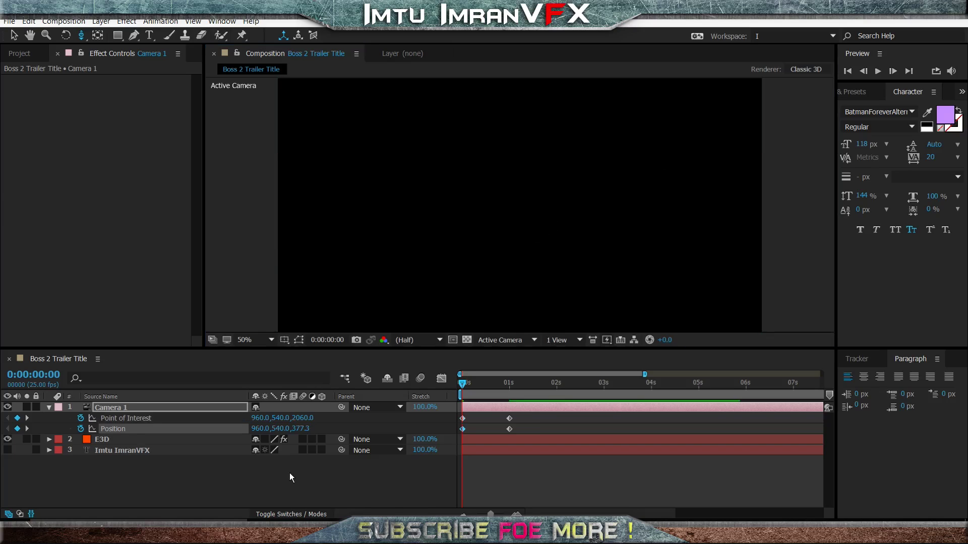
{"action": "left_click", "coordinate": [417, 379]}
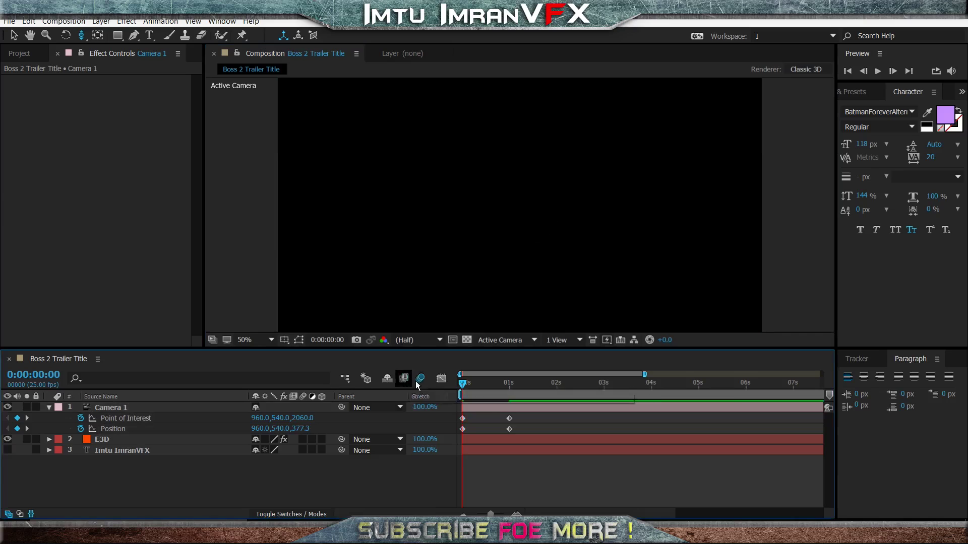
{"action": "left_click", "coordinate": [51, 406]}
{"action": "left_click", "coordinate": [129, 419]}
{"action": "left_click", "coordinate": [302, 418]}
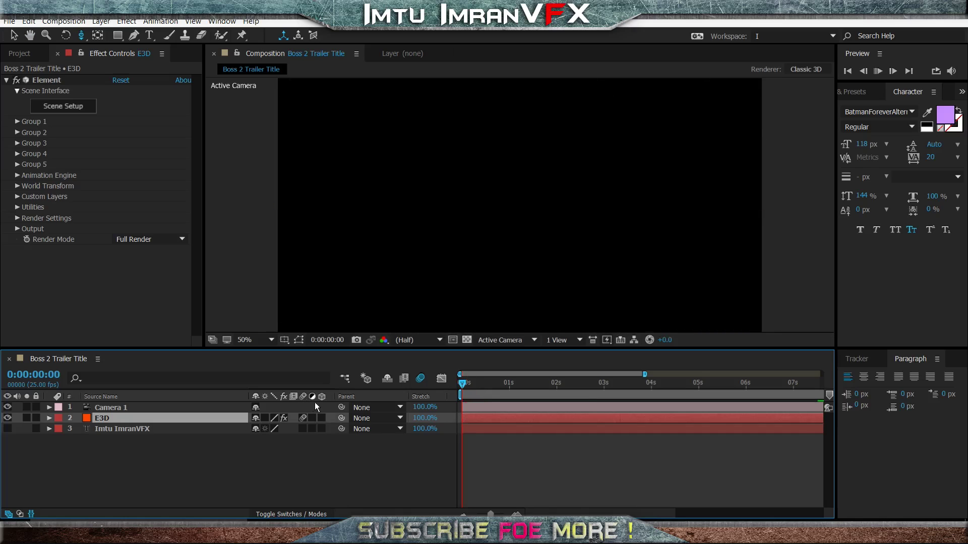
{"action": "key", "text": "space"}
{"action": "key", "text": "space"}
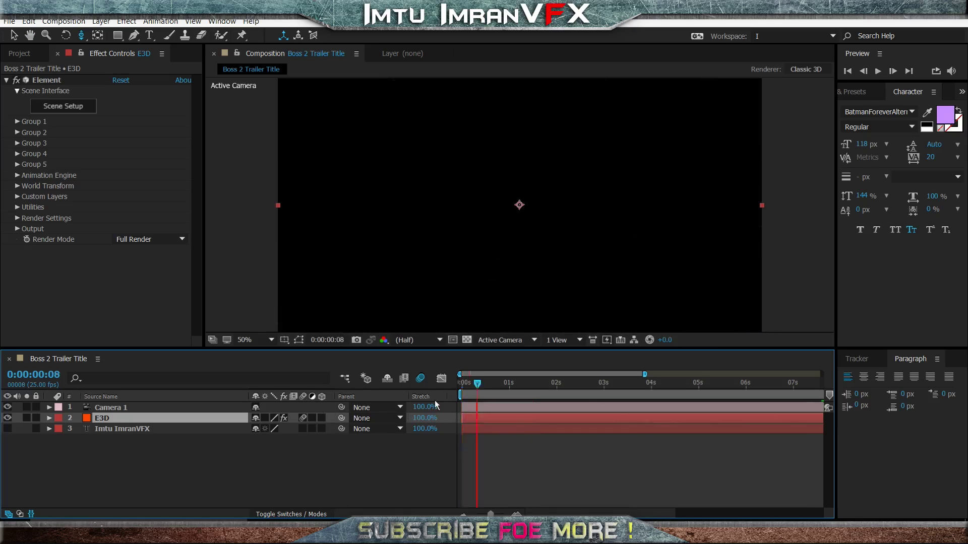
{"action": "key", "text": "space"}
{"action": "key", "text": "space"}
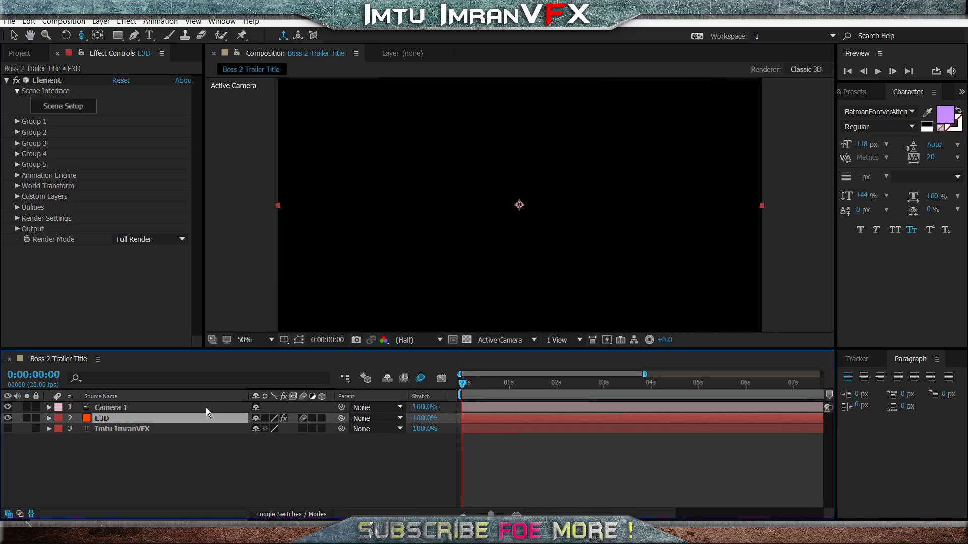
- Move Camera 1's ending Point of Interest and Position keyframes to 0:00:00:14, apply Easy Ease to them, and preview
{"action": "left_click", "coordinate": [207, 408]}
{"action": "key", "text": "u"}
{"action": "left_click_drag", "start_coordinate": [536, 412], "coordinate": [490, 432]}
{"action": "right_click", "coordinate": [488, 428]}
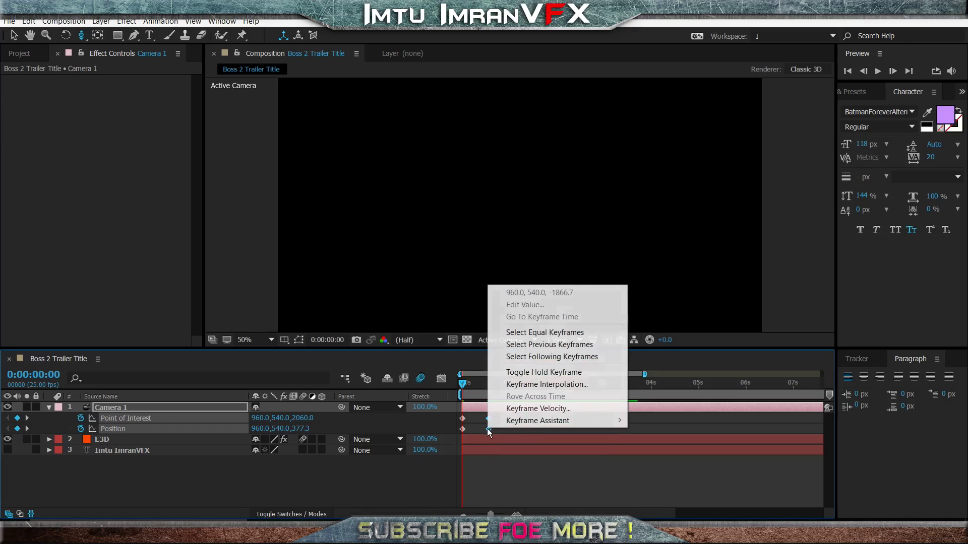
{"action": "mouse_move", "coordinate": [533, 421]}
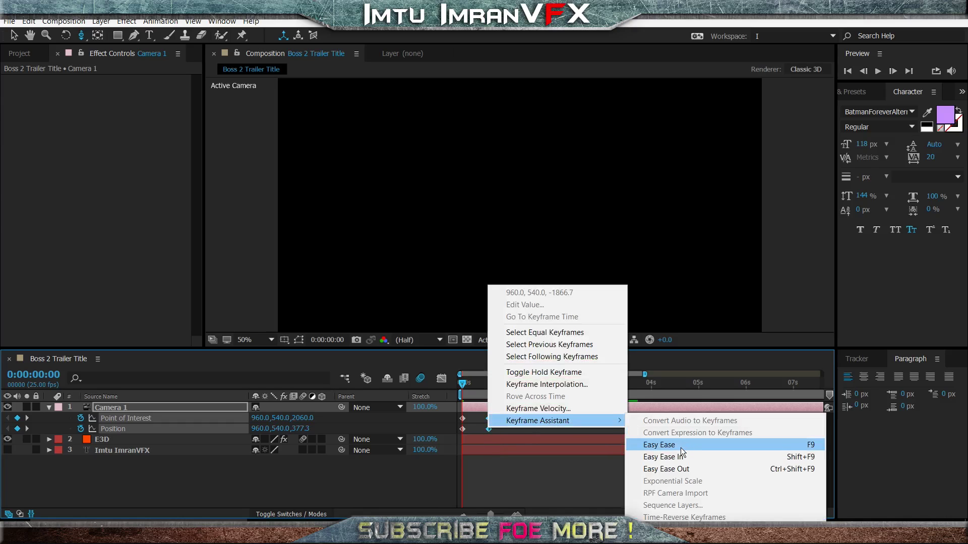
{"action": "left_click", "coordinate": [680, 447]}
{"action": "key", "text": "space"}
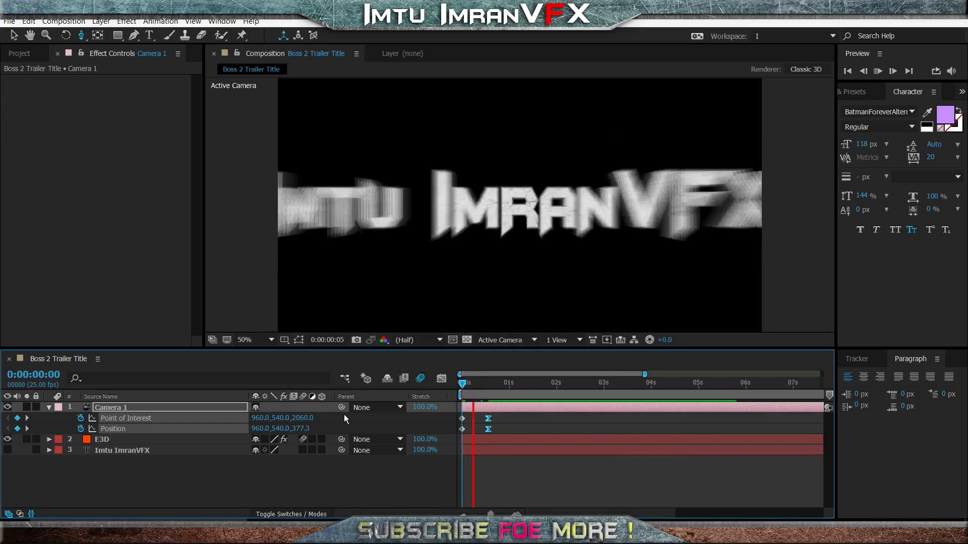
{"action": "key", "text": "space"}
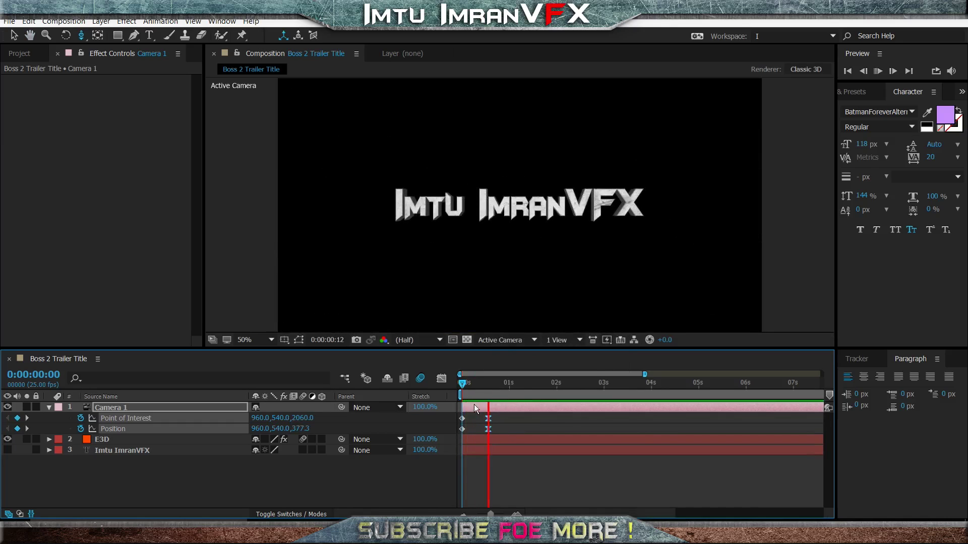
{"action": "key", "text": "space"}
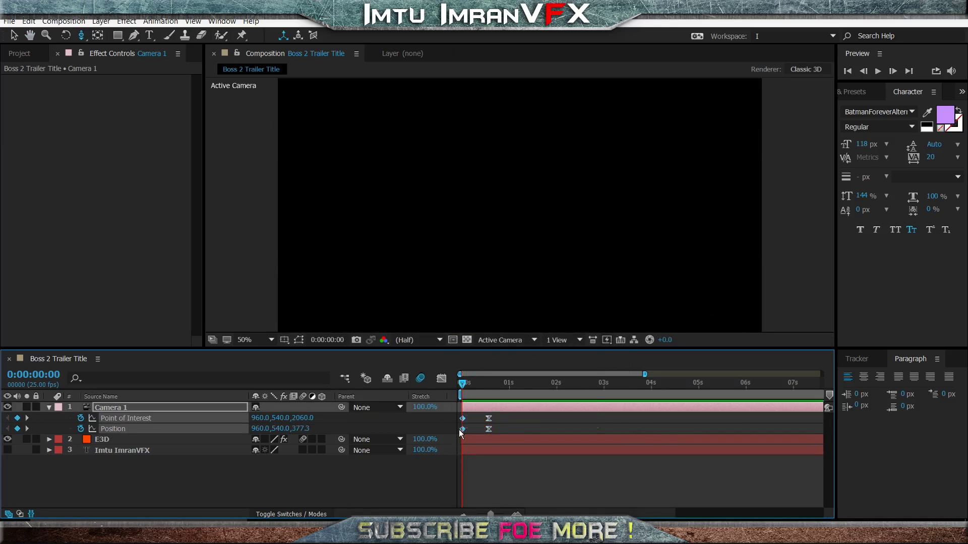
- Apply Easy Ease to Camera 1's starting Point of Interest and Position keyframes and check the camera move
{"action": "right_click", "coordinate": [462, 429]}
{"action": "left_click", "coordinate": [630, 446]}
{"action": "key", "text": "space"}
{"action": "left_click_drag", "start_coordinate": [460, 395], "coordinate": [473, 391]}
- Hide Camera 1 and enable Multi-Object in the Particle Look of Element's Group 1 on the E3D layer
{"action": "left_click", "coordinate": [8, 407]}
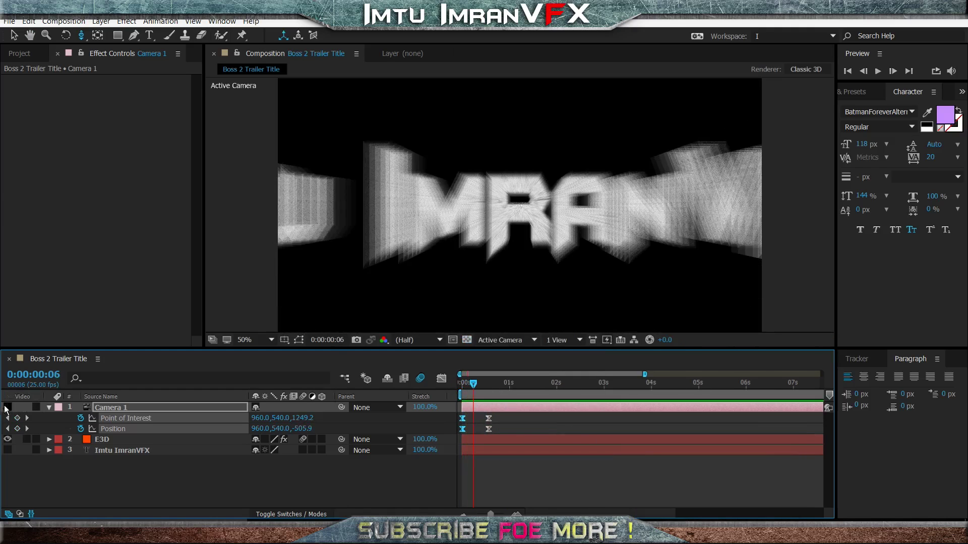
{"action": "left_click", "coordinate": [49, 408]}
{"action": "left_click", "coordinate": [115, 418]}
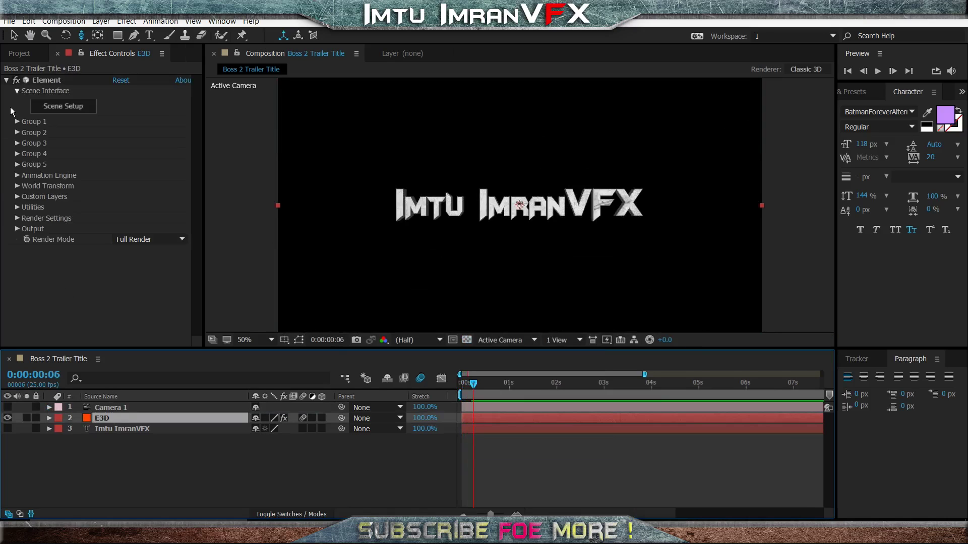
{"action": "left_click", "coordinate": [18, 122]}
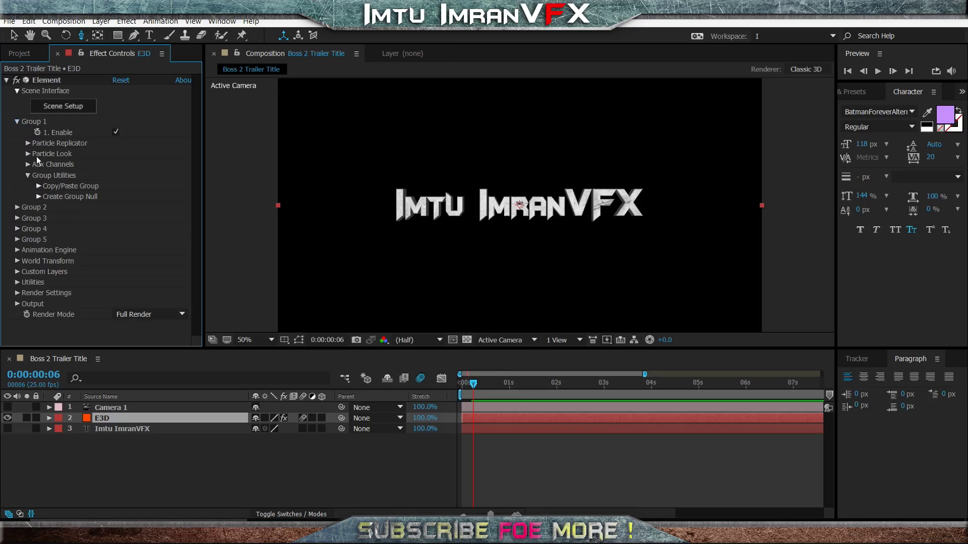
{"action": "left_click", "coordinate": [28, 153]}
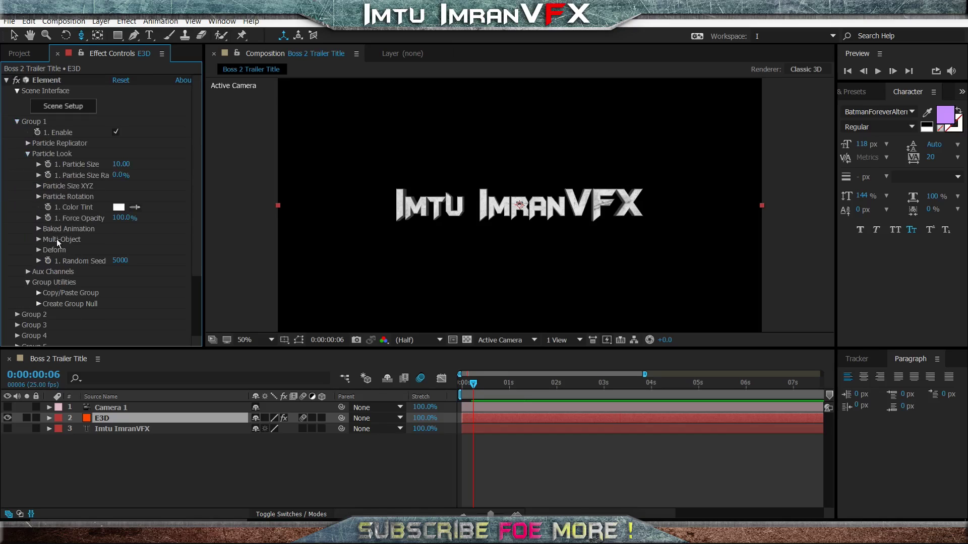
{"action": "left_click", "coordinate": [39, 239]}
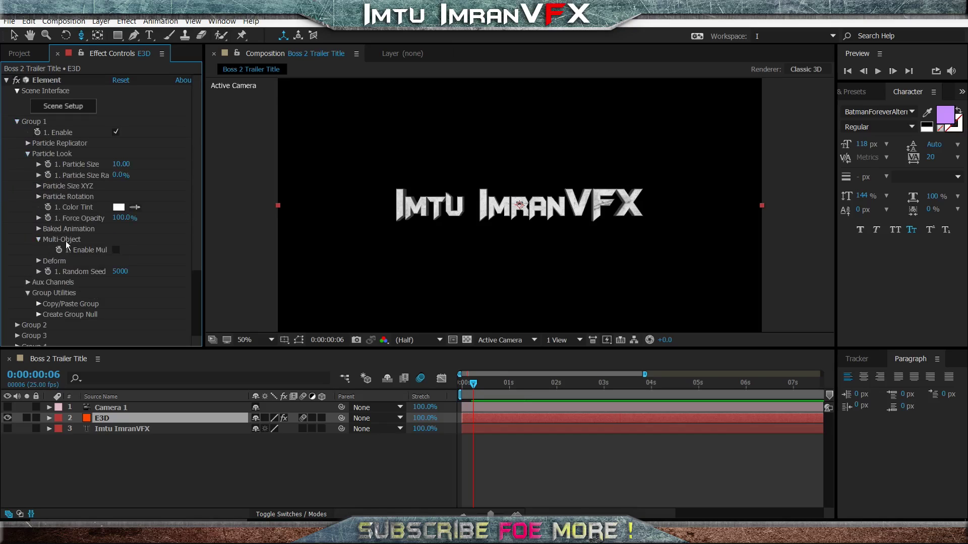
{"action": "left_click", "coordinate": [116, 250]}
- Set Group 1's Multi-Object Y Rotation to 80° and keyframe it at 0:00:00:00
{"action": "scroll", "coordinate": [181, 249], "scroll_direction": "down", "scroll_amount": 5}
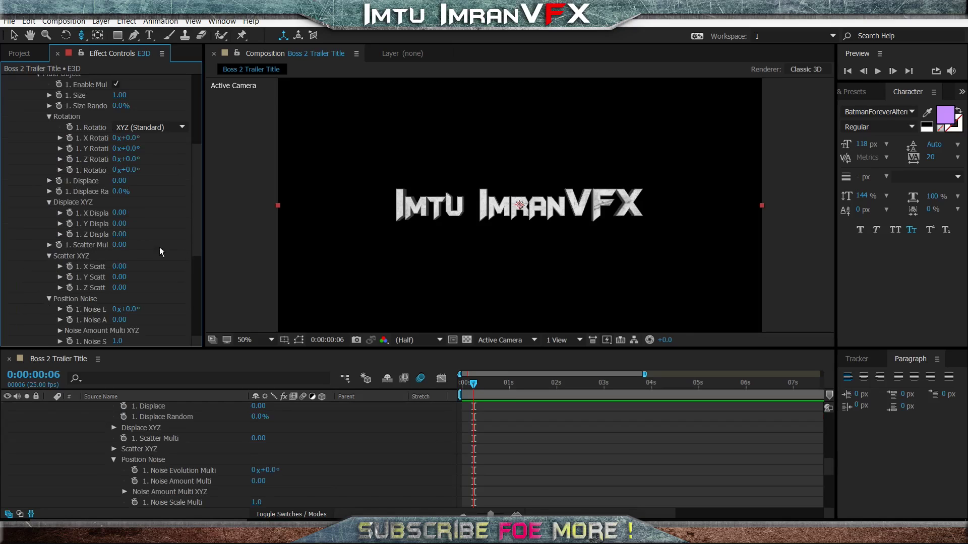
{"action": "left_click_drag", "start_coordinate": [126, 148], "coordinate": [182, 150]}
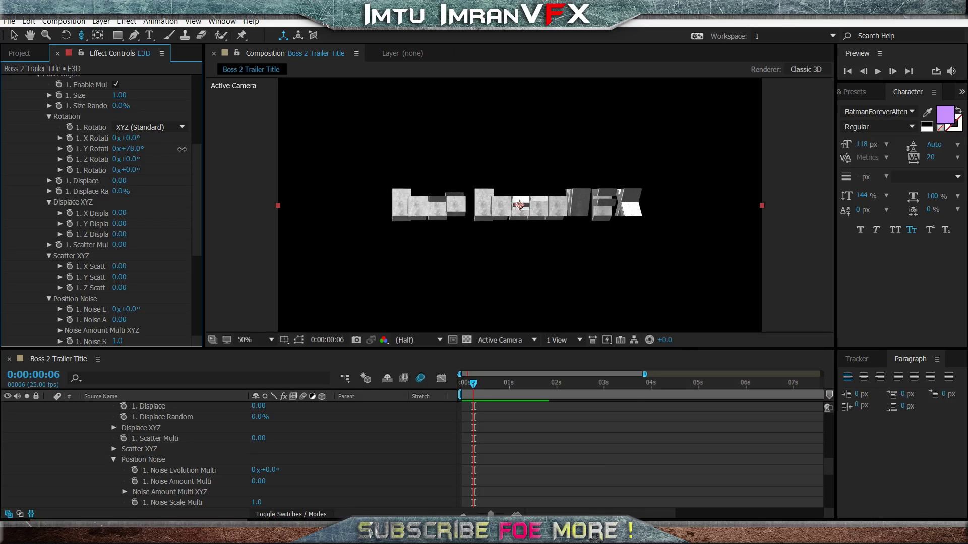
{"action": "left_click", "coordinate": [129, 148]}
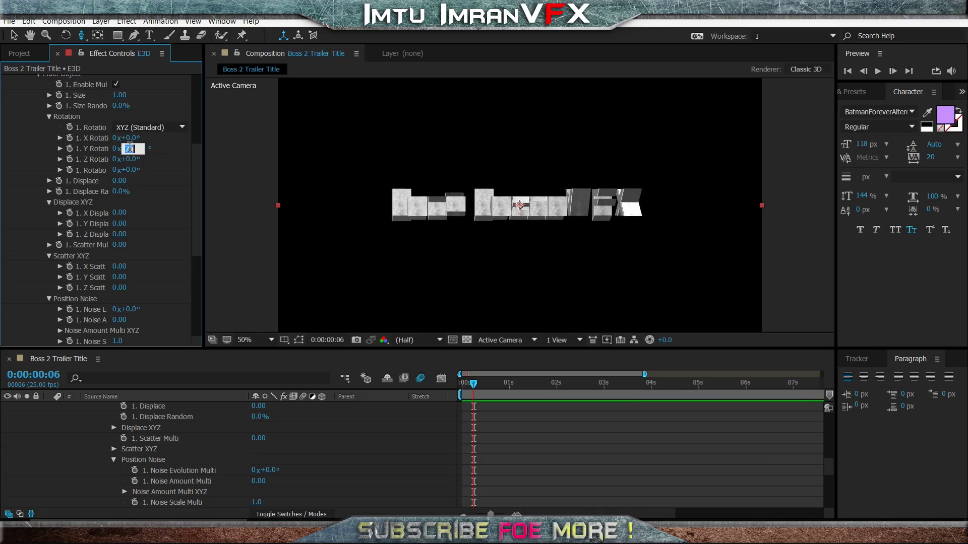
{"action": "key", "text": "Return"}
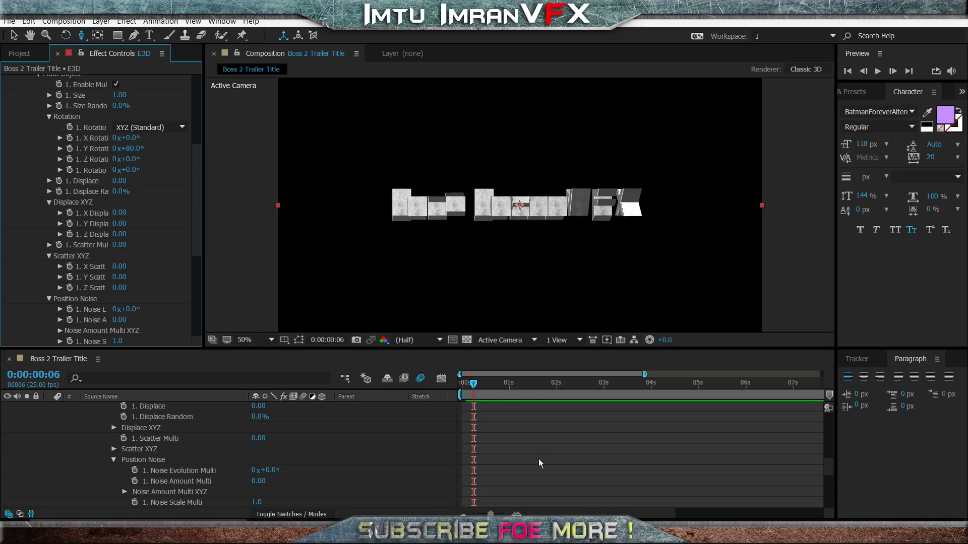
{"action": "left_click_drag", "start_coordinate": [469, 382], "coordinate": [453, 380]}
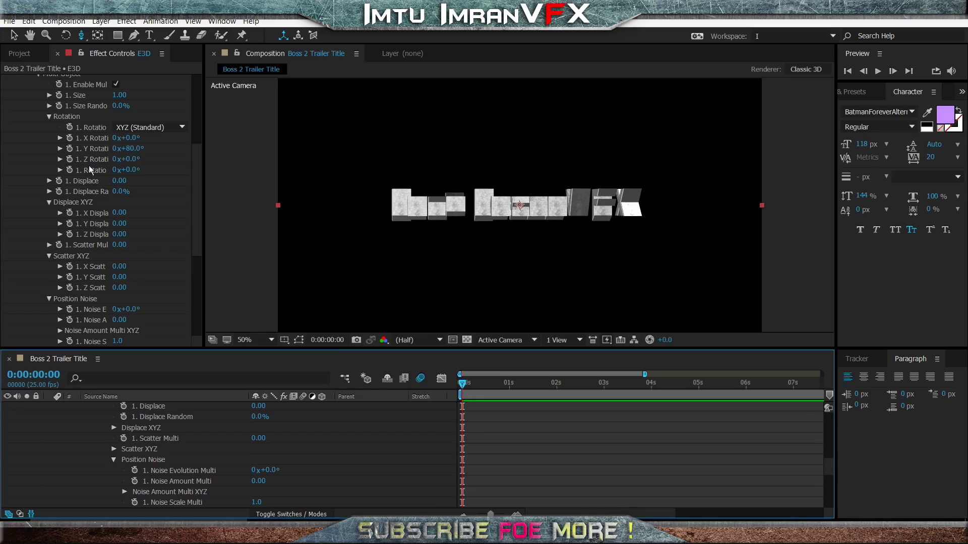
{"action": "left_click", "coordinate": [69, 150]}
- Show only the keyframed properties of the E3D and Camera 1 layers in the timeline
{"action": "scroll", "coordinate": [189, 481], "scroll_direction": "up", "scroll_amount": 10}
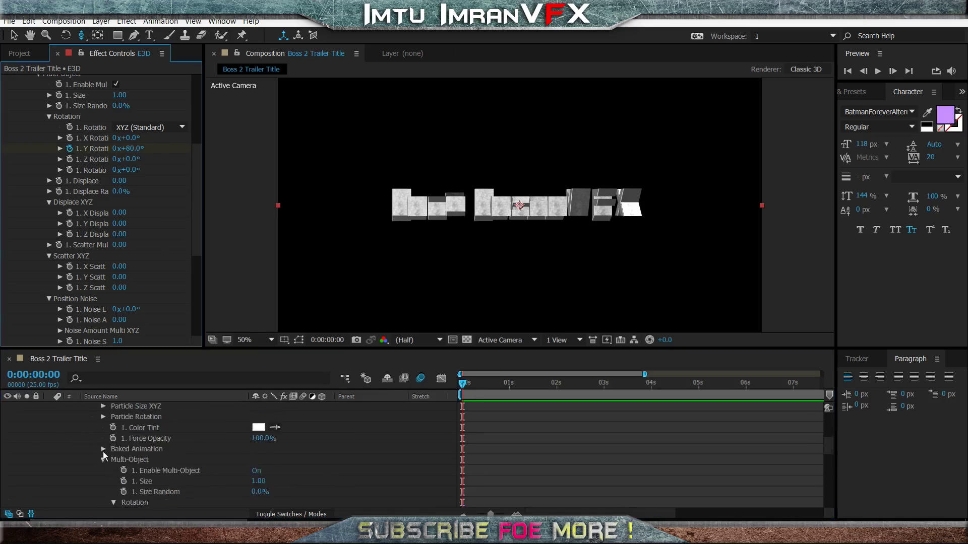
{"action": "left_click", "coordinate": [49, 418]}
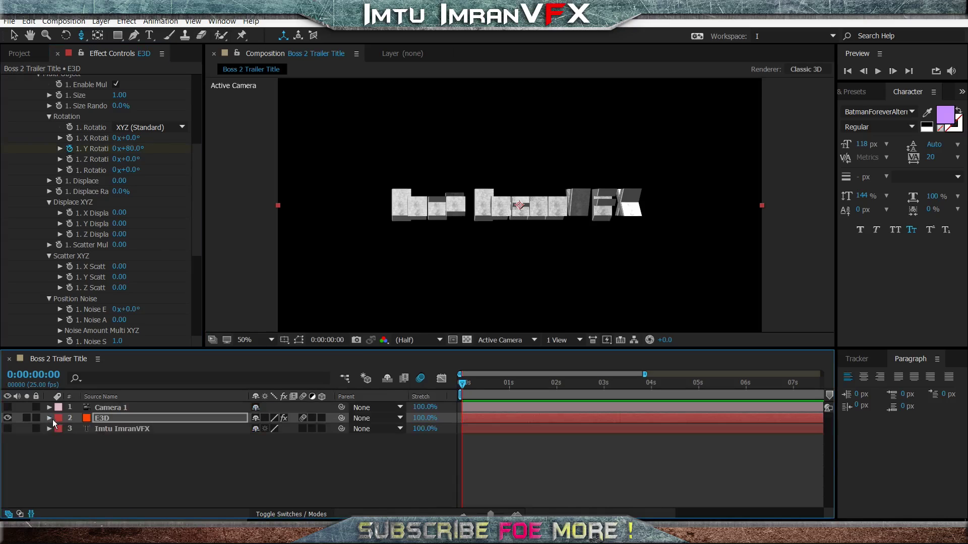
{"action": "left_click", "coordinate": [112, 419]}
{"action": "key", "text": "u"}
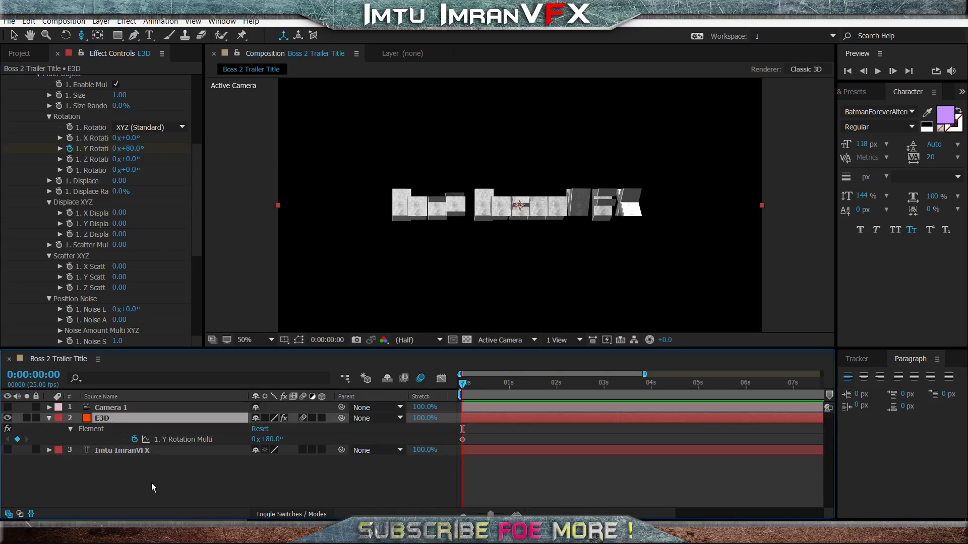
{"action": "left_click", "coordinate": [152, 483]}
{"action": "left_click", "coordinate": [133, 407]}
{"action": "key", "text": "u"}
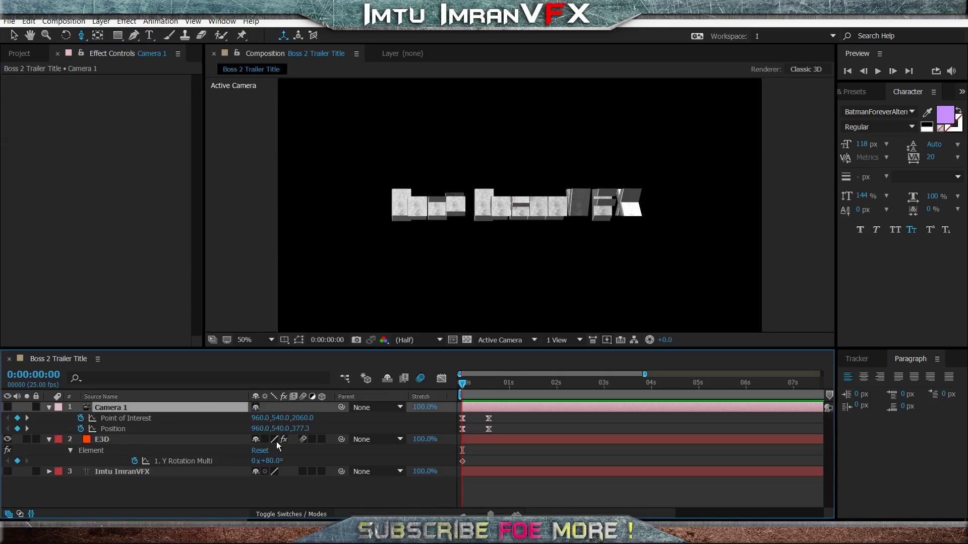
- At 0:00:00:08, keyframe the E3D layer's Y Rotation Multi at 50°
{"action": "left_click_drag", "start_coordinate": [463, 383], "coordinate": [475, 389]}
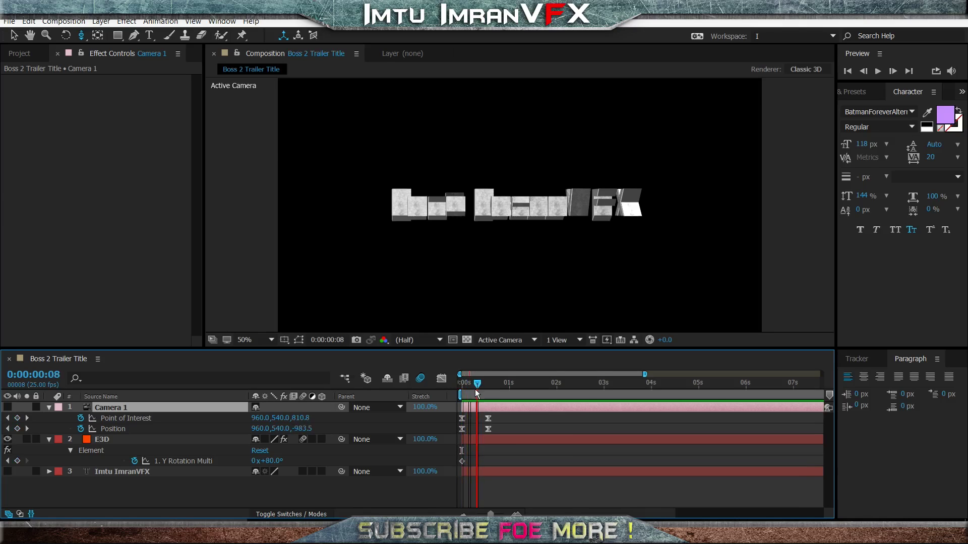
{"action": "mouse_move", "coordinate": [275, 460]}
{"action": "left_mouse_down"}
{"action": "mouse_move", "coordinate": [259, 461]}
{"action": "mouse_move", "coordinate": [267, 461]}
{"action": "left_mouse_up"}
{"action": "left_click", "coordinate": [268, 461]}
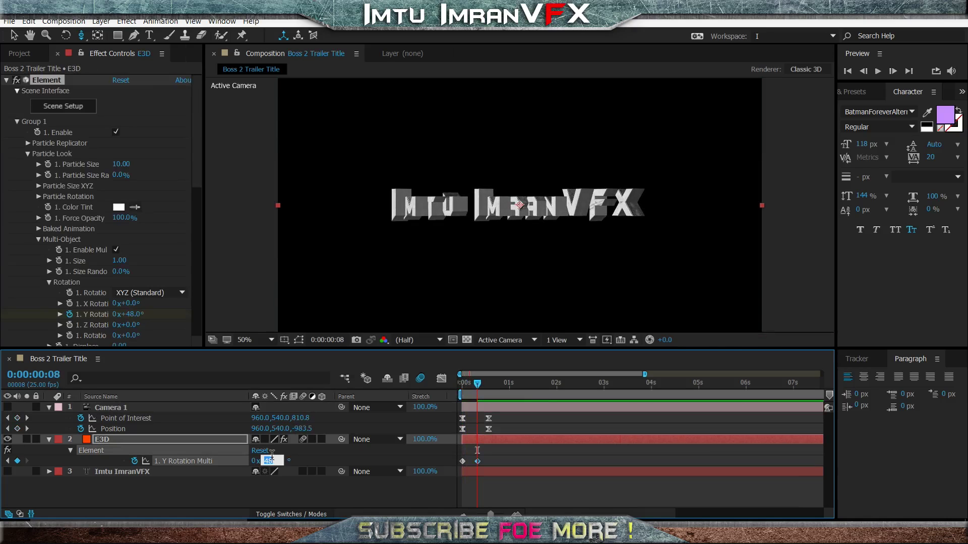
{"action": "key", "text": "Return"}
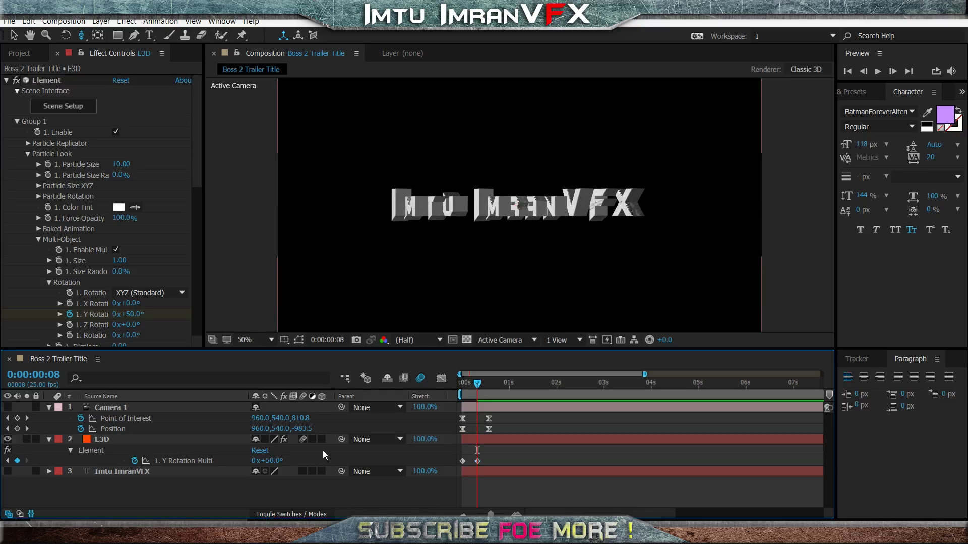
- At 0:00:00:14, keyframe the E3D layer's Y Rotation Multi at 0°, and preview the letters' rotation from the start
{"action": "left_click_drag", "start_coordinate": [472, 384], "coordinate": [488, 392]}
{"action": "left_click", "coordinate": [270, 461]}
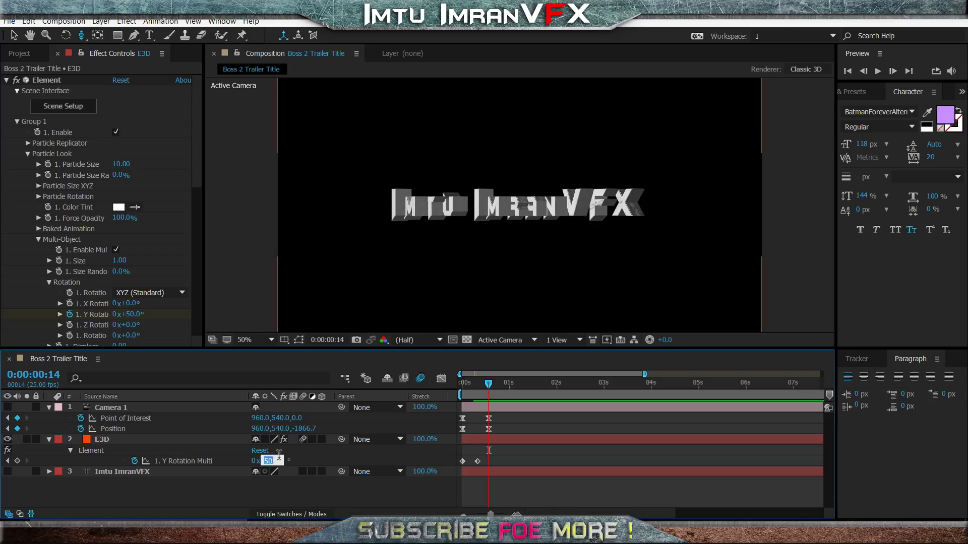
{"action": "type", "text": "0"}
{"action": "key", "text": "Return"}
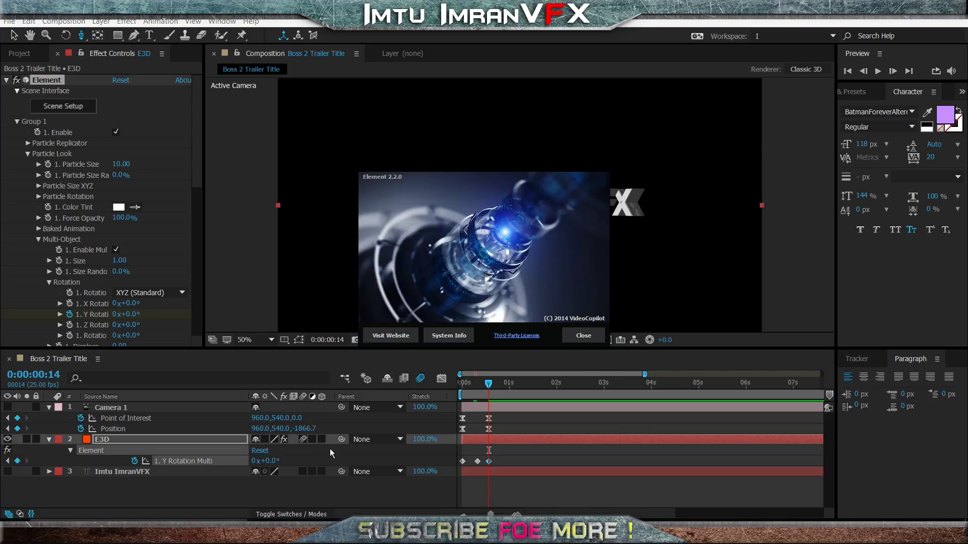
{"action": "left_click", "coordinate": [575, 337]}
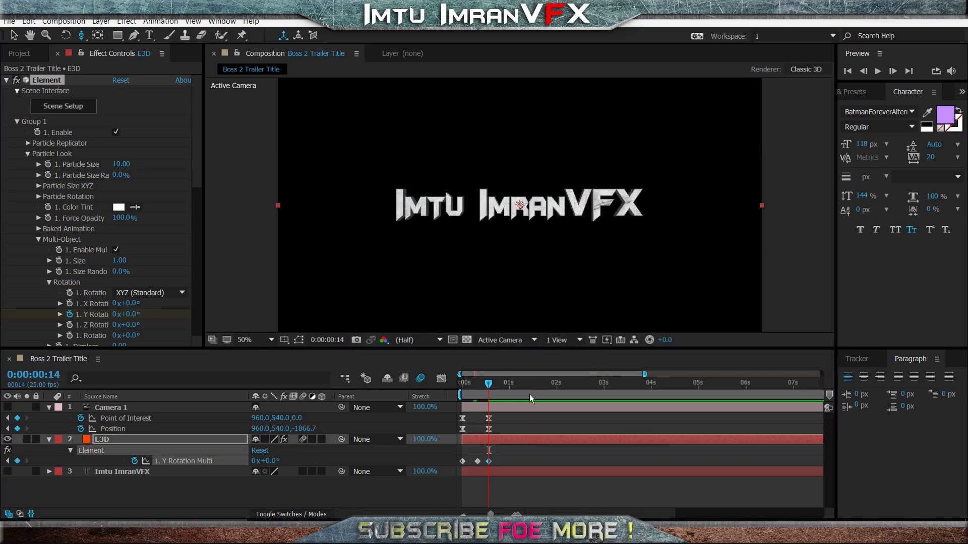
{"action": "left_click", "coordinate": [464, 384]}
{"action": "key", "text": "space"}
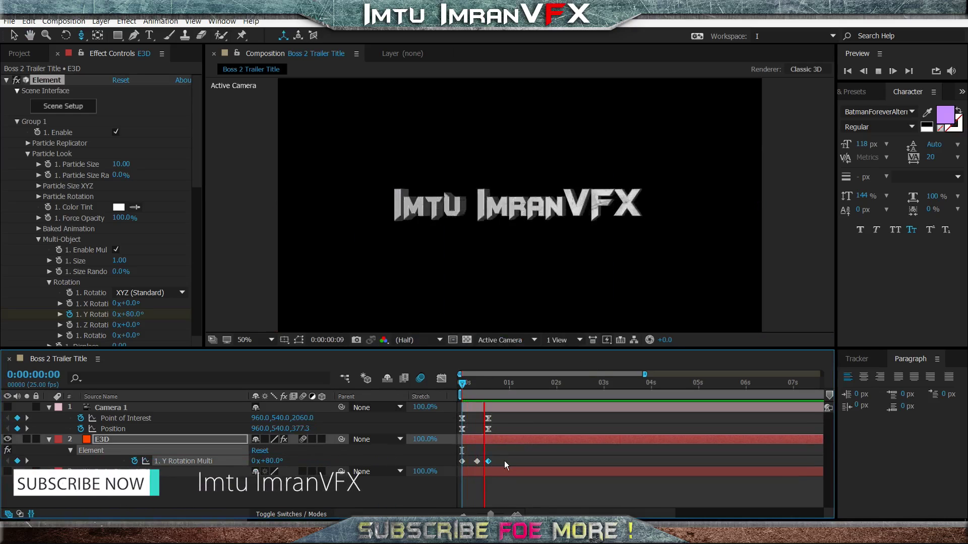
- Apply Easy Ease to all three Y Rotation Multi keyframes and preview the animation
{"action": "left_click_drag", "start_coordinate": [509, 466], "coordinate": [456, 456]}
{"action": "right_click", "coordinate": [462, 461]}
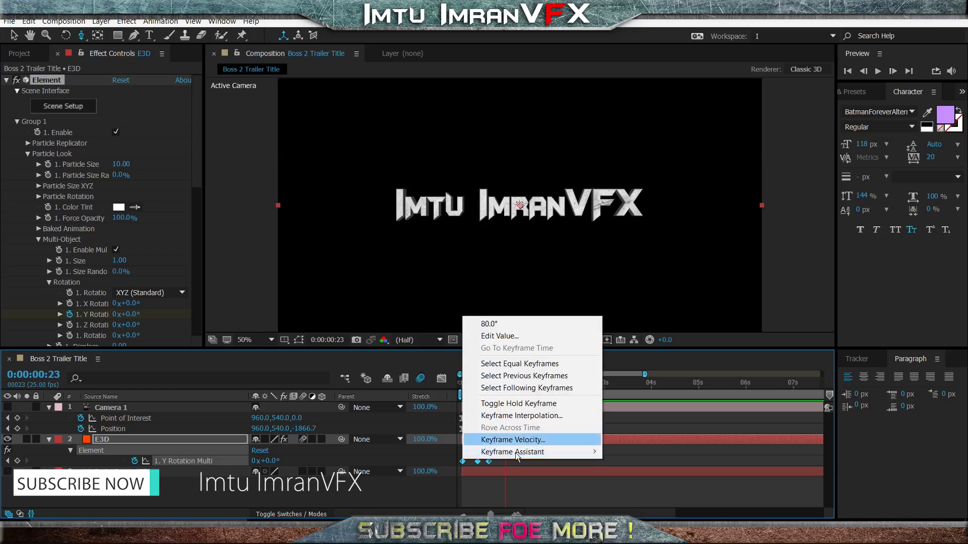
{"action": "mouse_move", "coordinate": [515, 453]}
{"action": "left_click", "coordinate": [633, 379]}
{"action": "key", "text": "space"}
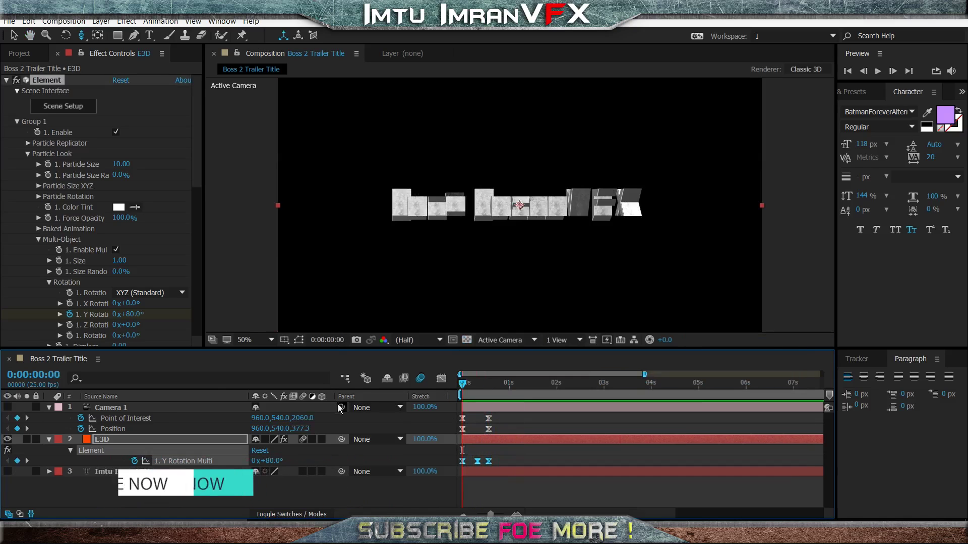
- Shift the middle Y Rotation Multi keyframe slightly closer to the last one and preview the rotation
{"action": "left_click", "coordinate": [490, 396]}
{"action": "left_click", "coordinate": [528, 460]}
{"action": "left_click_drag", "start_coordinate": [478, 462], "coordinate": [482, 464]}
{"action": "key", "text": "space"}
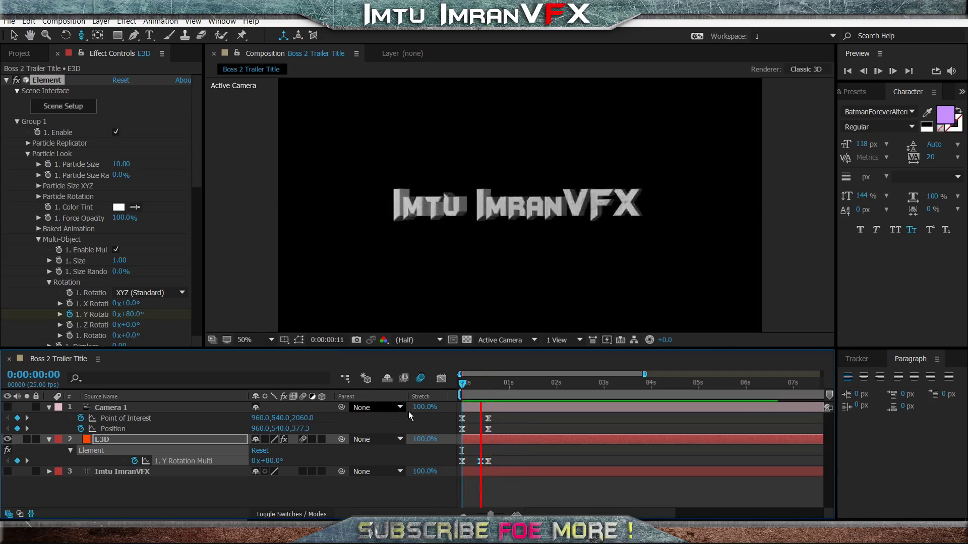
{"action": "key", "text": "space"}
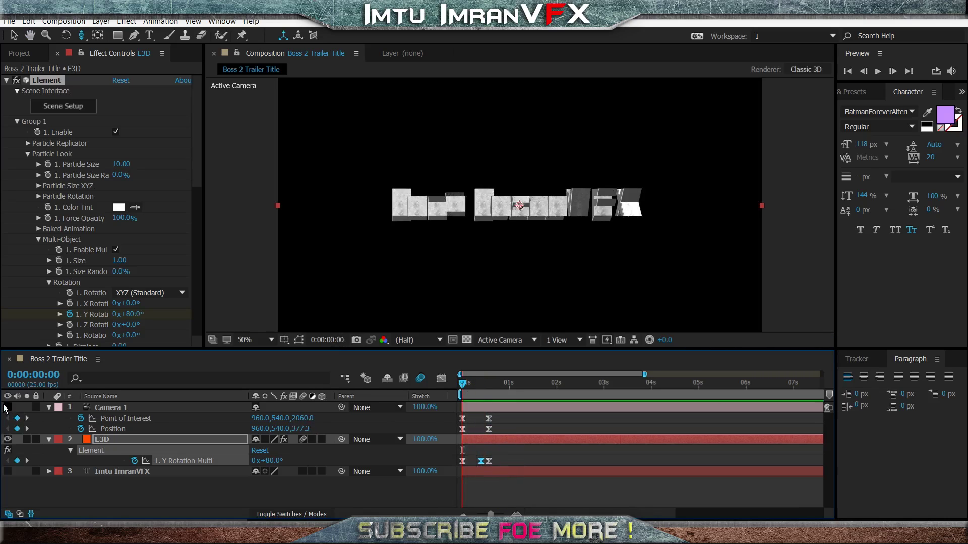
- Preview the rotation, shift the last two Y Rotation Multi keyframes about 4 frames later, and preview again from the start
{"action": "key", "text": "space"}
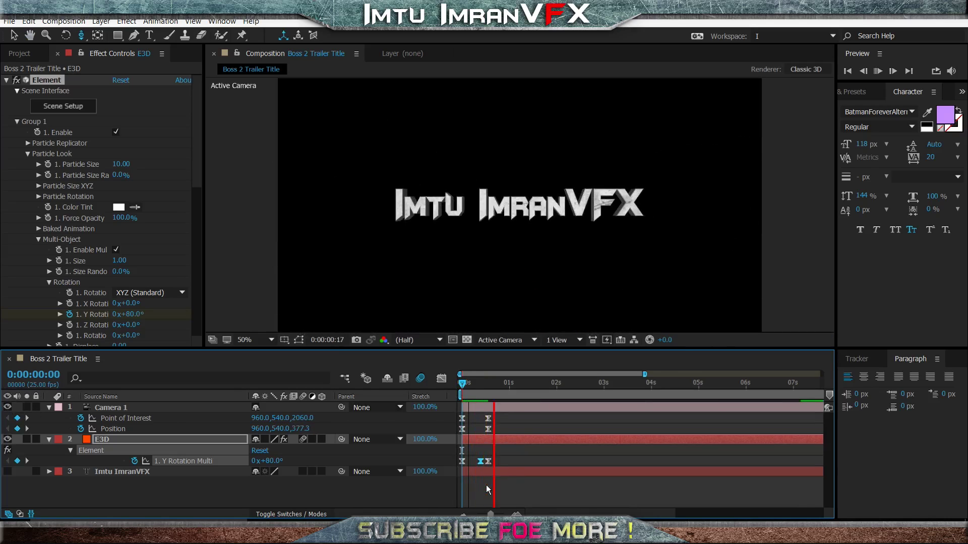
{"action": "key", "text": "space"}
{"action": "key", "text": "space"}
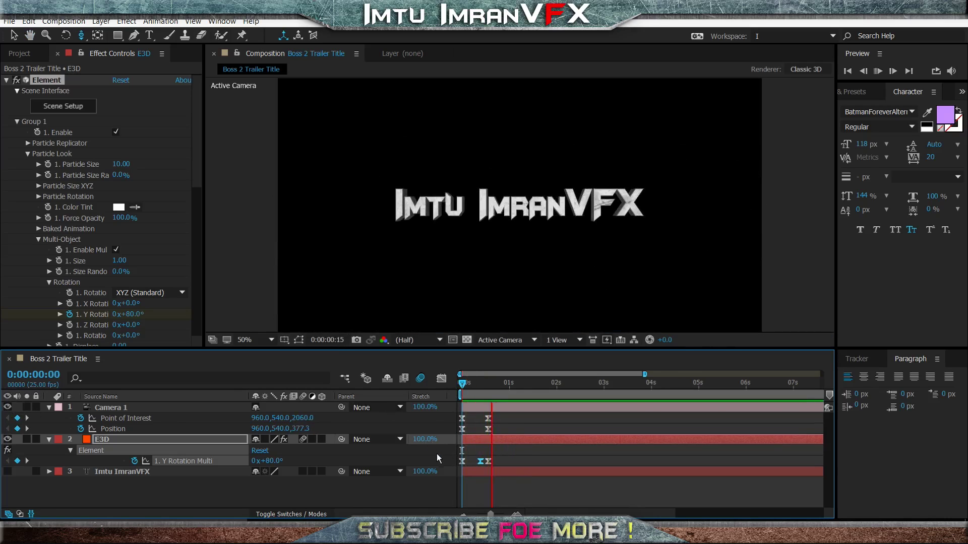
{"action": "left_click_drag", "start_coordinate": [484, 391], "coordinate": [485, 388]}
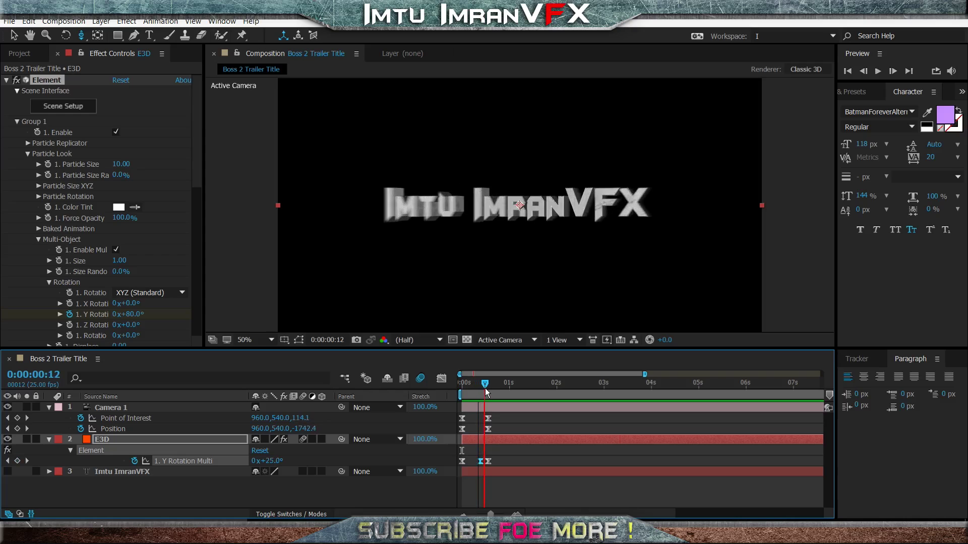
{"action": "mouse_move", "coordinate": [498, 455]}
{"action": "left_mouse_down"}
{"action": "mouse_move", "coordinate": [472, 464]}
{"action": "mouse_move", "coordinate": [488, 460]}
{"action": "left_mouse_up"}
{"action": "left_click_drag", "start_coordinate": [485, 385], "coordinate": [381, 387]}
{"action": "key", "text": "space"}
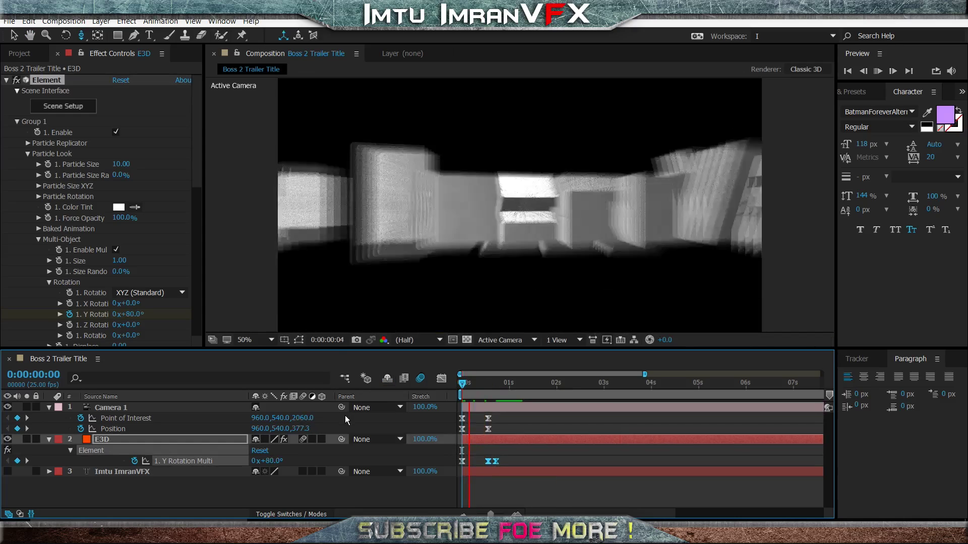
- Nudge the last two Y Rotation Multi keyframes slightly earlier and play back the animation
{"action": "left_click", "coordinate": [474, 383]}
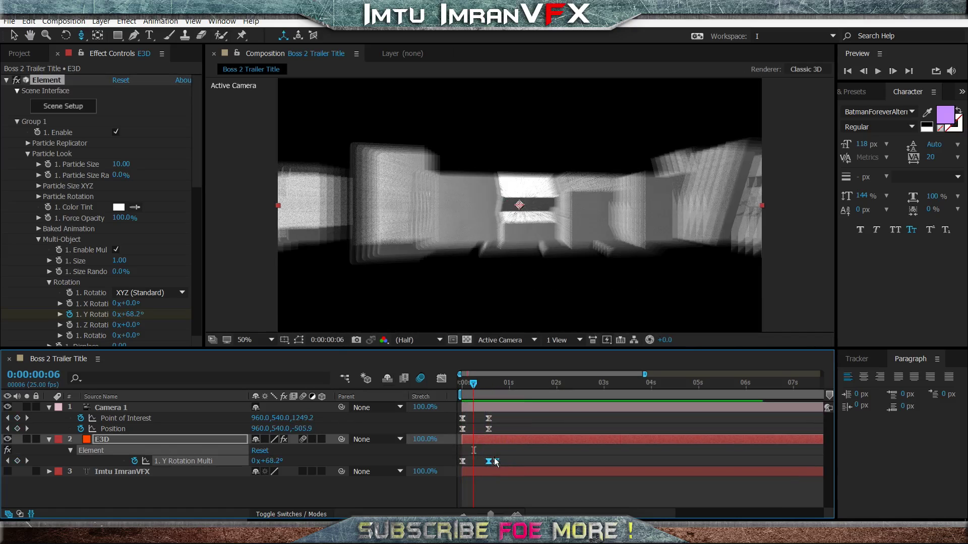
{"action": "left_click_drag", "start_coordinate": [496, 462], "coordinate": [494, 462]}
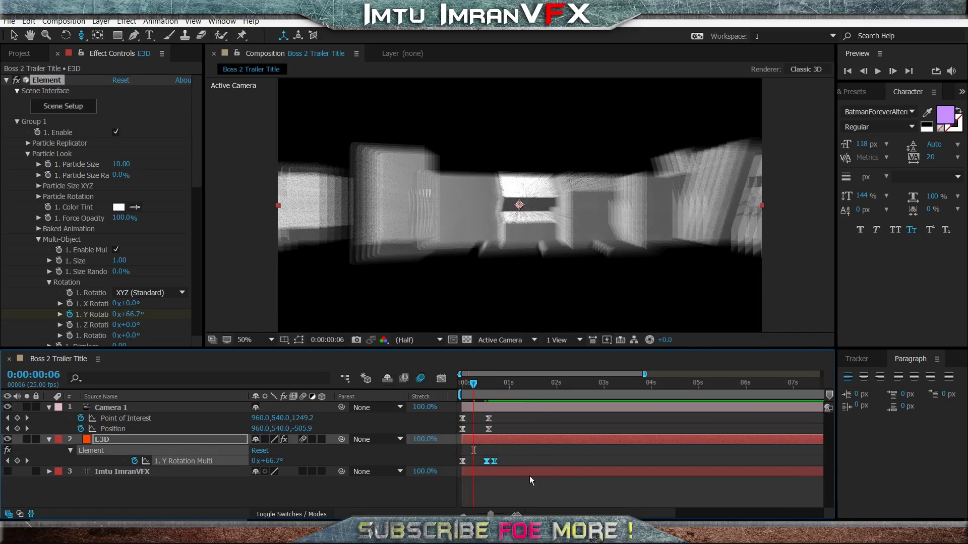
{"action": "key", "text": "space"}
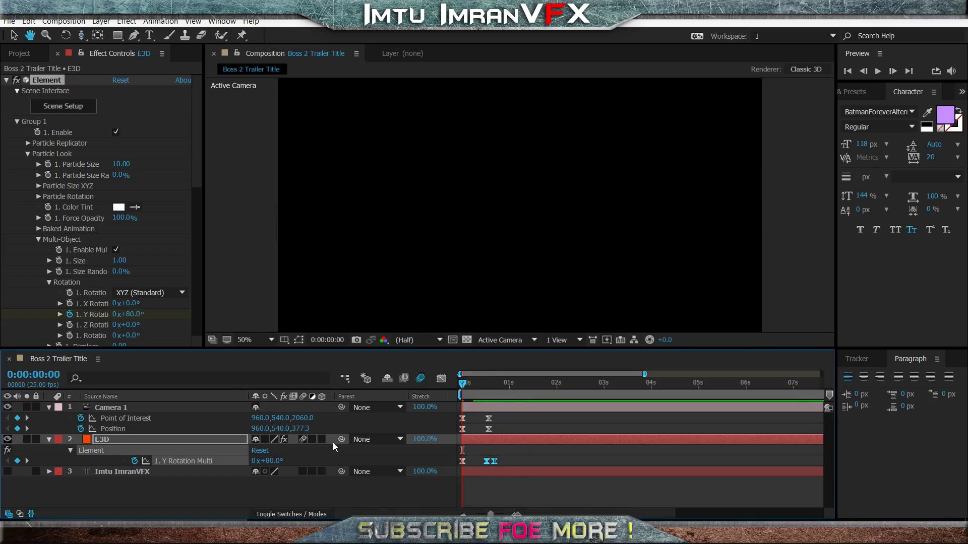
- Move only the middle Y Rotation Multi keyframe slightly earlier in two small nudges, previewing the rotation after each one
{"action": "left_click_drag", "start_coordinate": [506, 389], "coordinate": [473, 390]}
{"action": "left_click", "coordinate": [503, 451]}
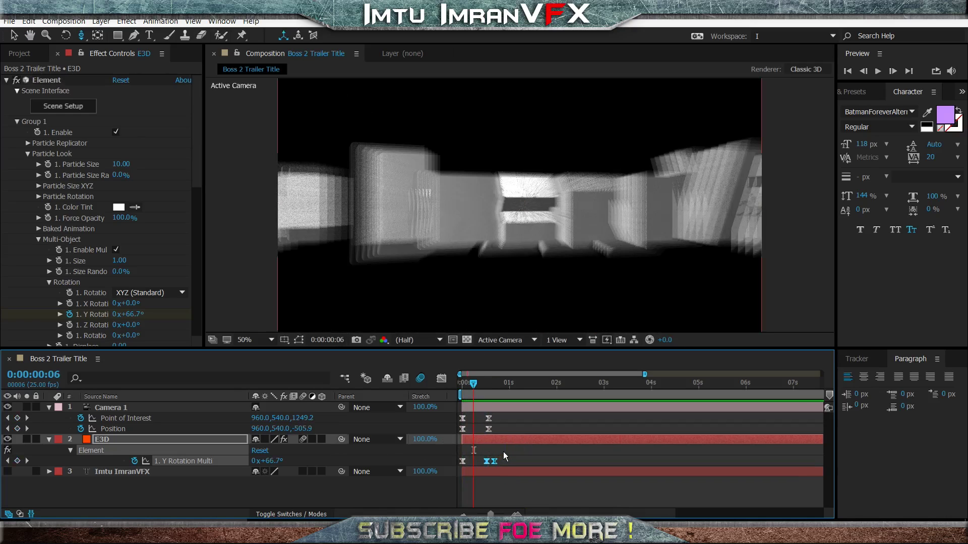
{"action": "left_click_drag", "start_coordinate": [485, 462], "coordinate": [482, 465]}
{"action": "key", "text": "space"}
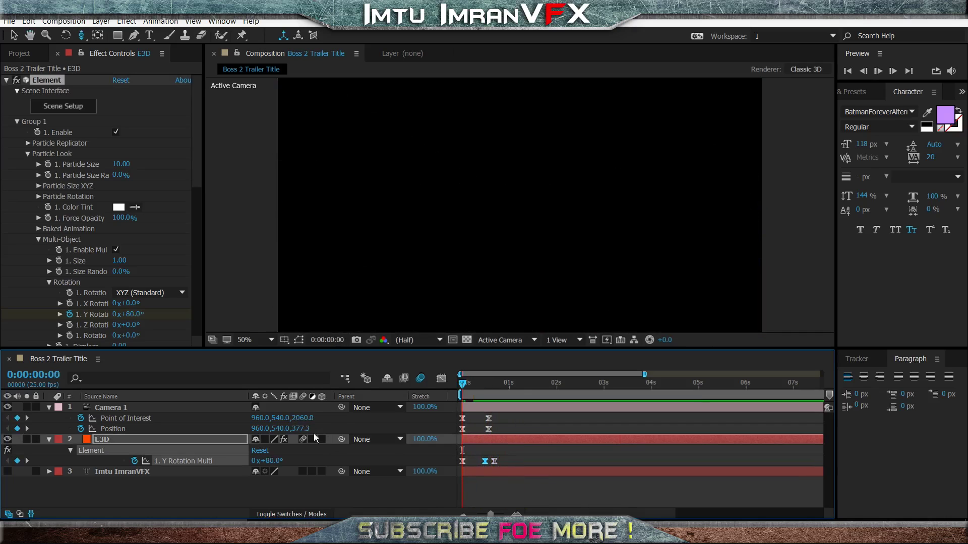
{"action": "key", "text": "space"}
{"action": "left_click_drag", "start_coordinate": [482, 463], "coordinate": [481, 463]}
{"action": "key", "text": "space"}
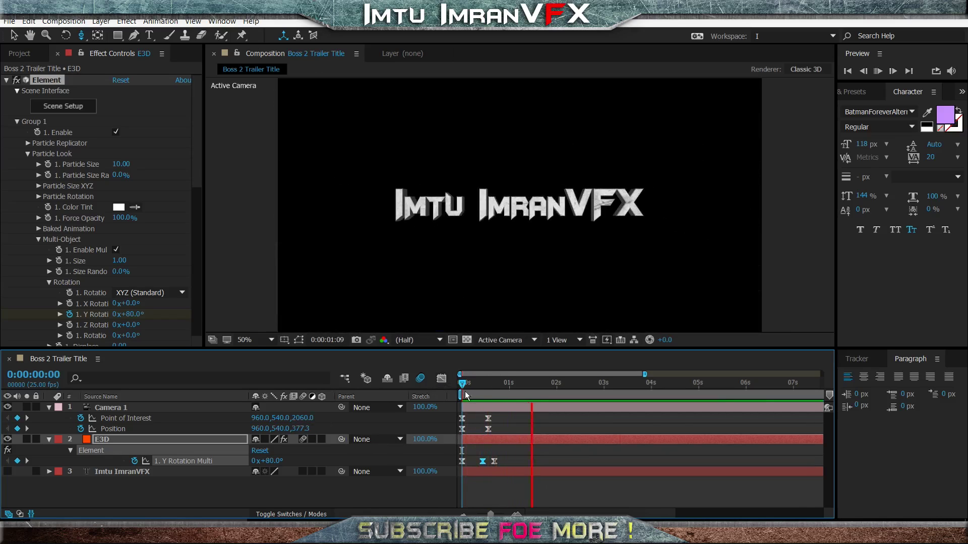
{"action": "key", "text": "space"}
{"action": "key", "text": "Home"}
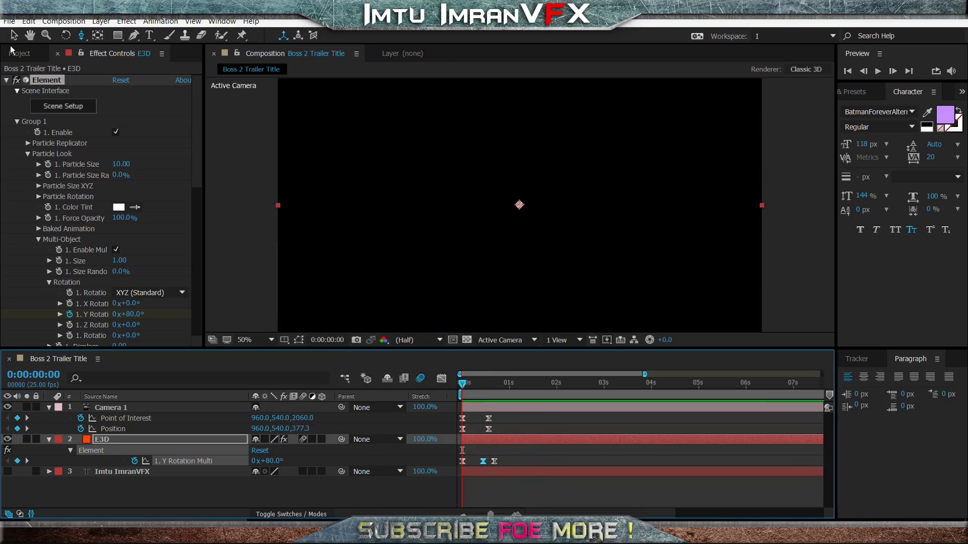
- Add the motionVFX_puff_from_right_04.mp4 smoke clip above the E3D layer and collapse the E3D layer's properties
{"action": "left_click", "coordinate": [13, 51]}
{"action": "left_click", "coordinate": [97, 212]}
{"action": "left_click_drag", "start_coordinate": [63, 183], "coordinate": [146, 436]}
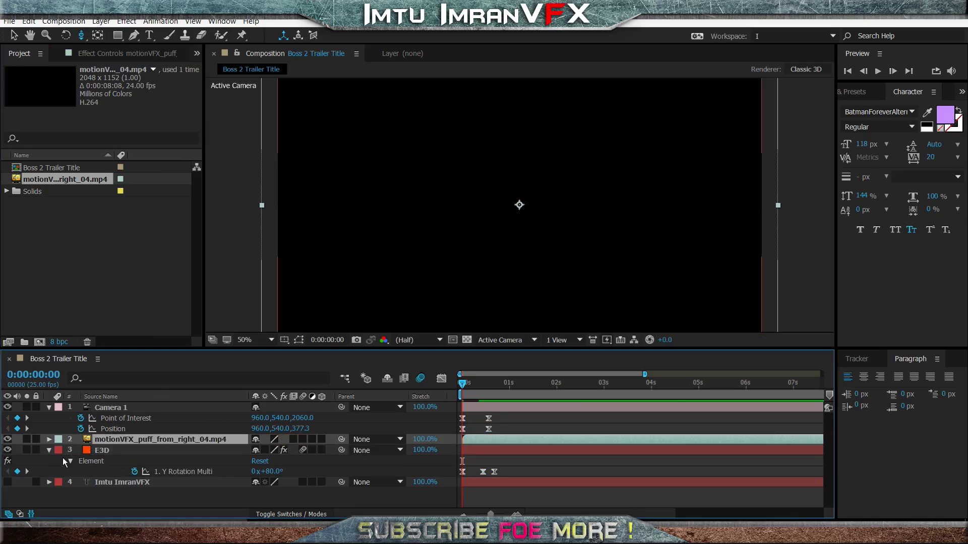
{"action": "left_click", "coordinate": [49, 450]}
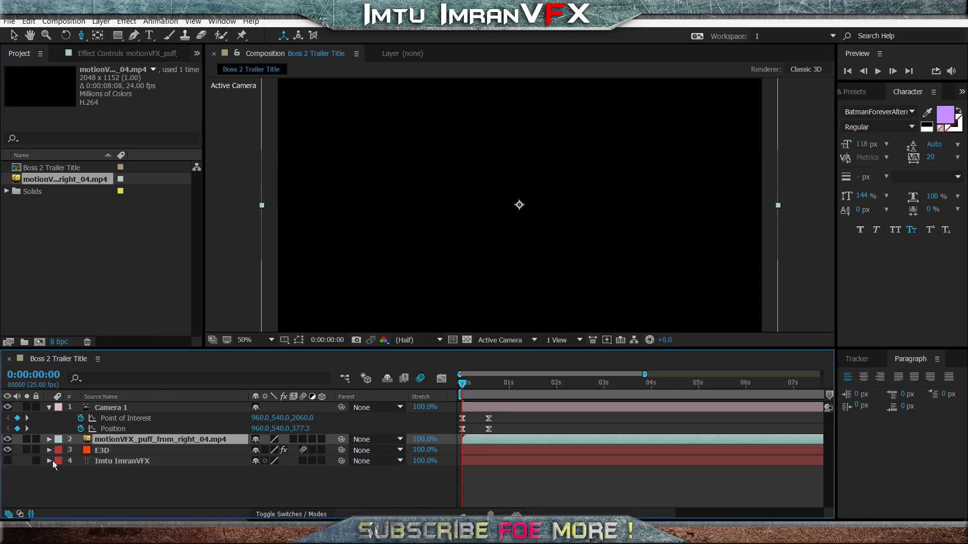
- At 0:00:00:22, set the smoke clip's blending mode to Screen
{"action": "left_click_drag", "start_coordinate": [467, 383], "coordinate": [504, 383]}
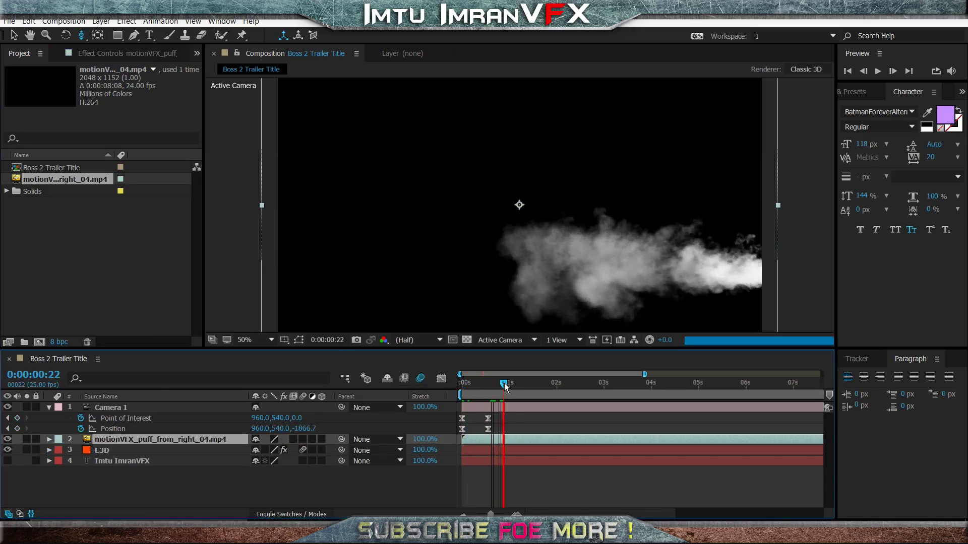
{"action": "left_click", "coordinate": [279, 512]}
{"action": "left_click", "coordinate": [270, 439]}
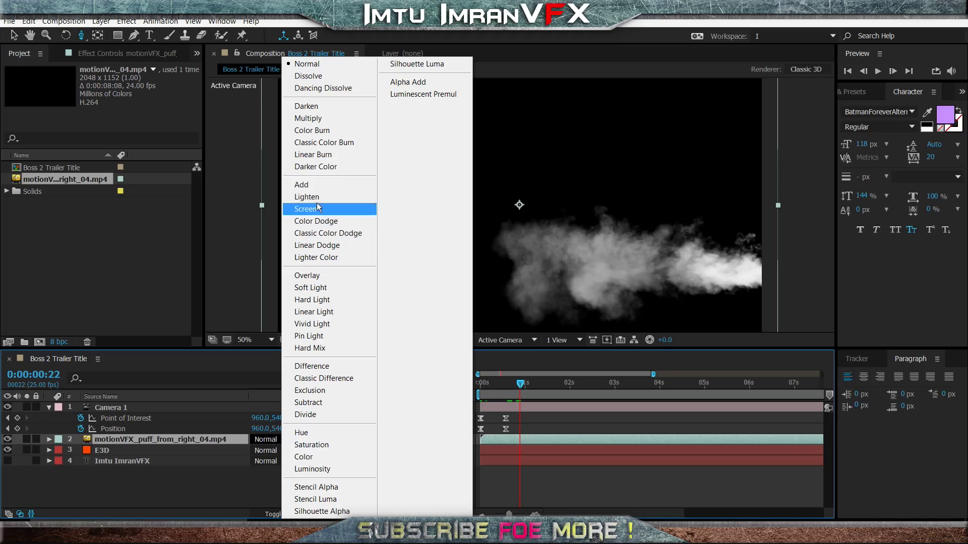
{"action": "left_click", "coordinate": [316, 206]}
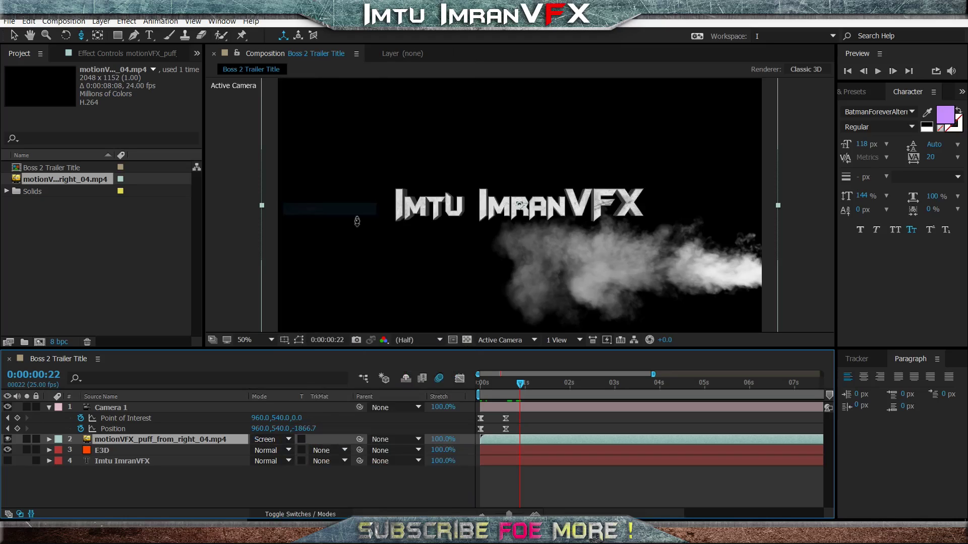
- Make the smoke layer 3D and move it up and to the left so the puff covers the title text
{"action": "left_click", "coordinate": [309, 513]}
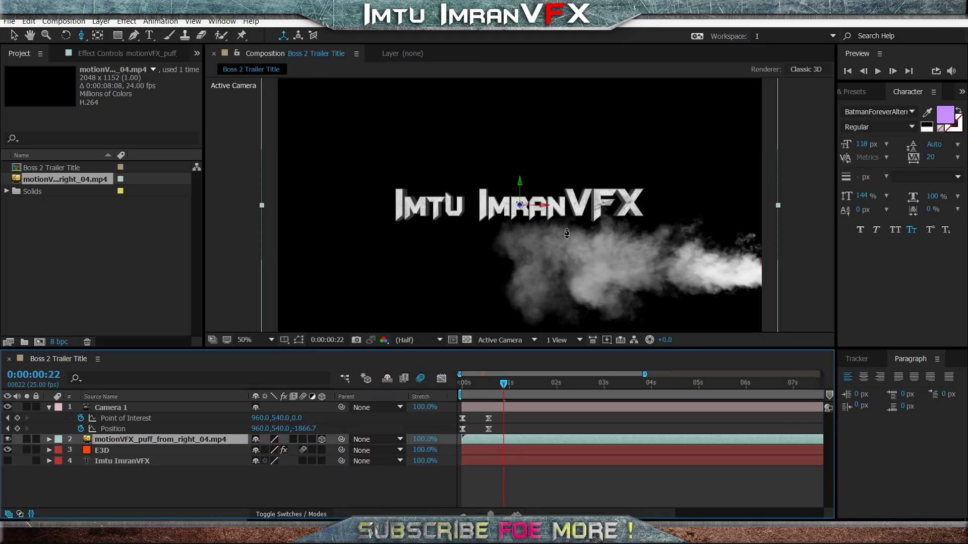
{"action": "key", "text": "v"}
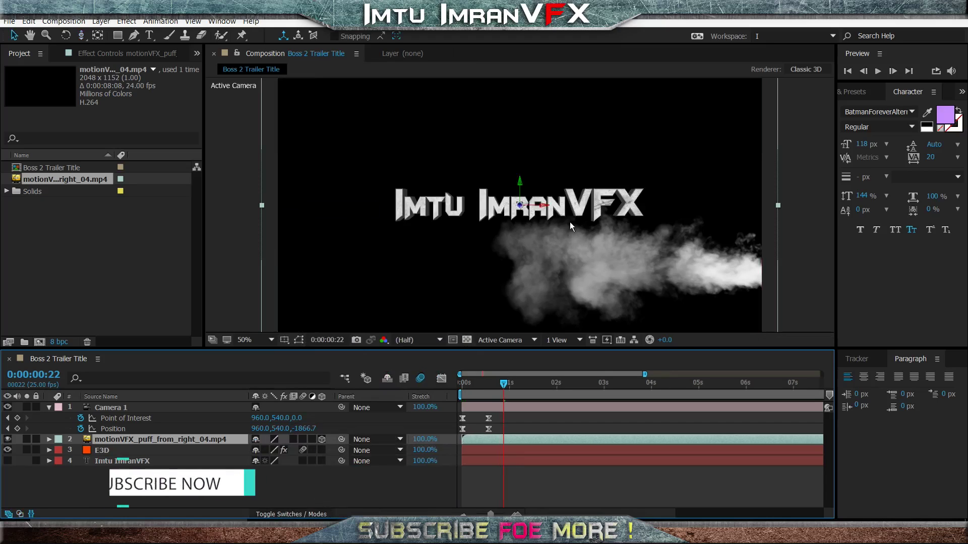
{"action": "left_click_drag", "start_coordinate": [545, 203], "coordinate": [425, 140]}
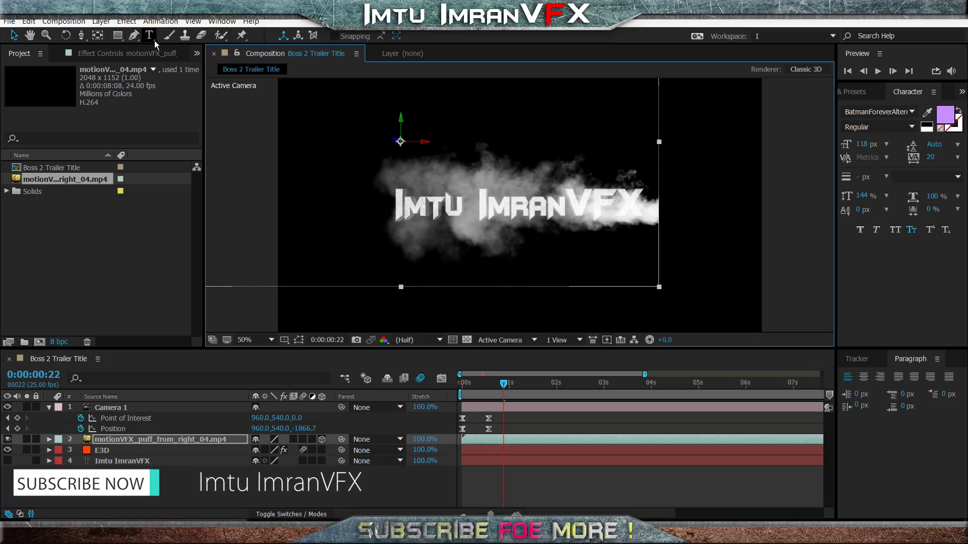
- With the Pen tool, draw a closed mask on the smoke layer around the puff's hard right edge
{"action": "left_click", "coordinate": [135, 35]}
{"action": "left_click", "coordinate": [652, 134]}
{"action": "left_click_drag", "start_coordinate": [638, 141], "coordinate": [634, 152]}
{"action": "left_click_drag", "start_coordinate": [632, 183], "coordinate": [630, 203]}
{"action": "left_click", "coordinate": [626, 231]}
{"action": "left_click", "coordinate": [642, 277]}
{"action": "left_click", "coordinate": [693, 291]}
{"action": "left_click", "coordinate": [733, 160]}
{"action": "left_click", "coordinate": [706, 139]}
{"action": "left_click", "coordinate": [651, 135]}
- Set the smoke layer's mask to Subtract with a 112-pixel feather, and preview the composition from the start
{"action": "left_click", "coordinate": [123, 438]}
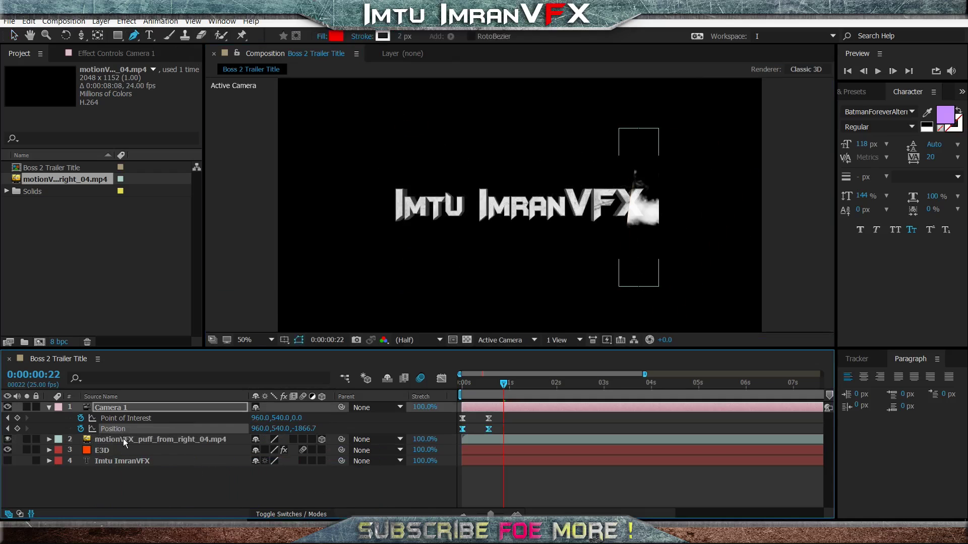
{"action": "key", "text": "m"}
{"action": "key", "text": "m"}
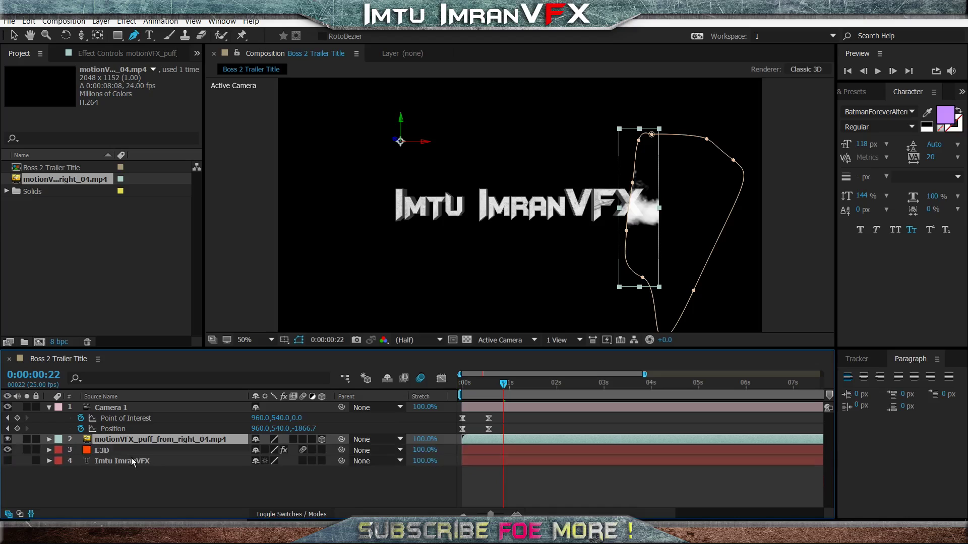
{"action": "left_click", "coordinate": [283, 450]}
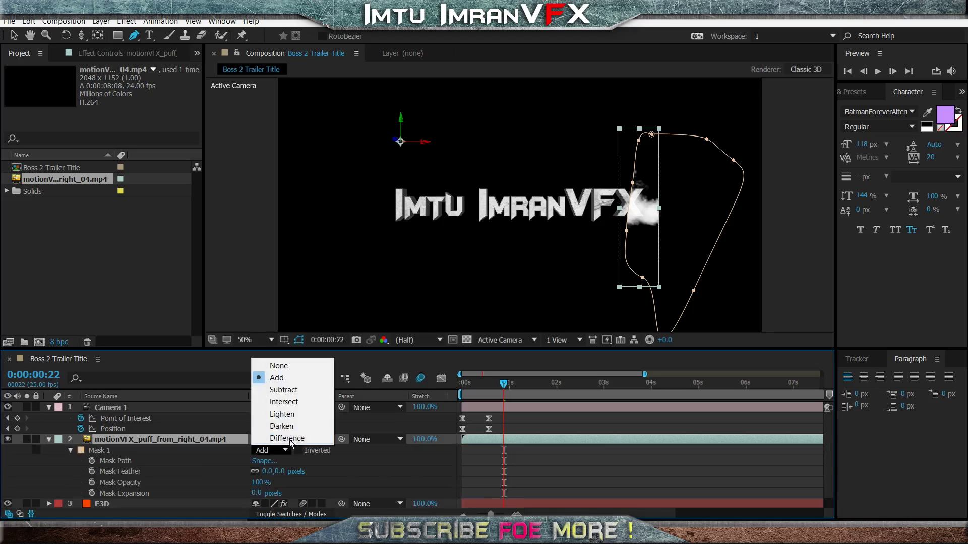
{"action": "left_click", "coordinate": [283, 398]}
{"action": "left_click_drag", "start_coordinate": [279, 472], "coordinate": [353, 474]}
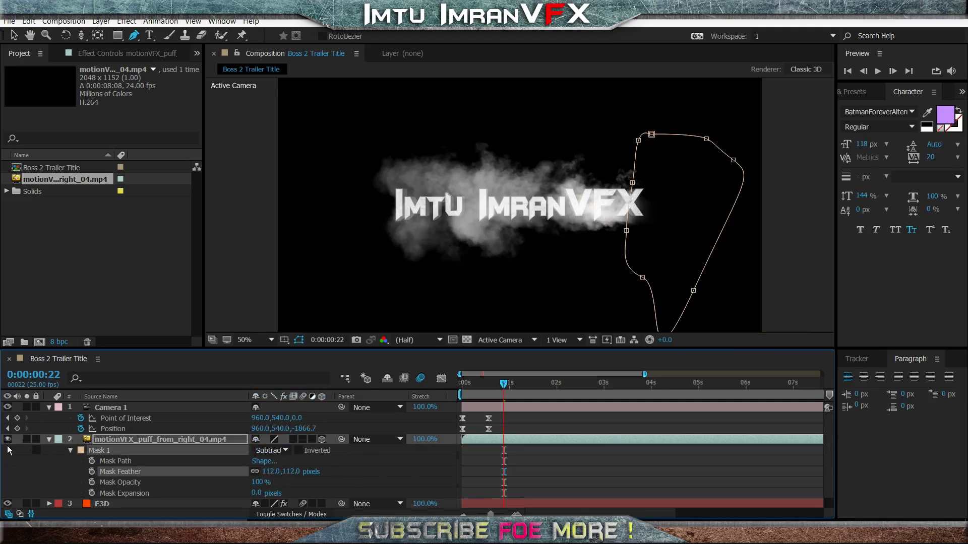
{"action": "left_click", "coordinate": [49, 438]}
{"action": "left_click", "coordinate": [155, 484]}
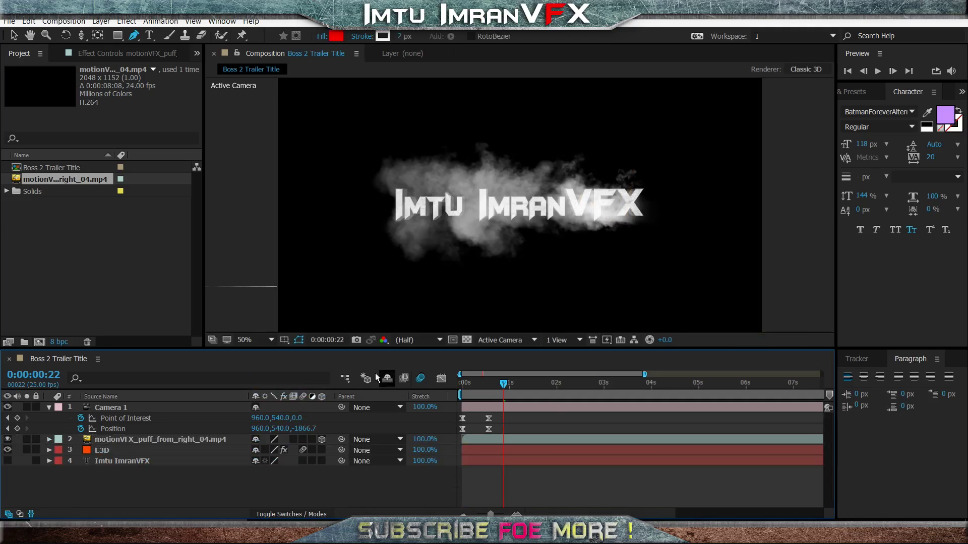
{"action": "left_click", "coordinate": [303, 342]}
{"action": "left_click_drag", "start_coordinate": [491, 387], "coordinate": [319, 409]}
{"action": "key", "text": "space"}
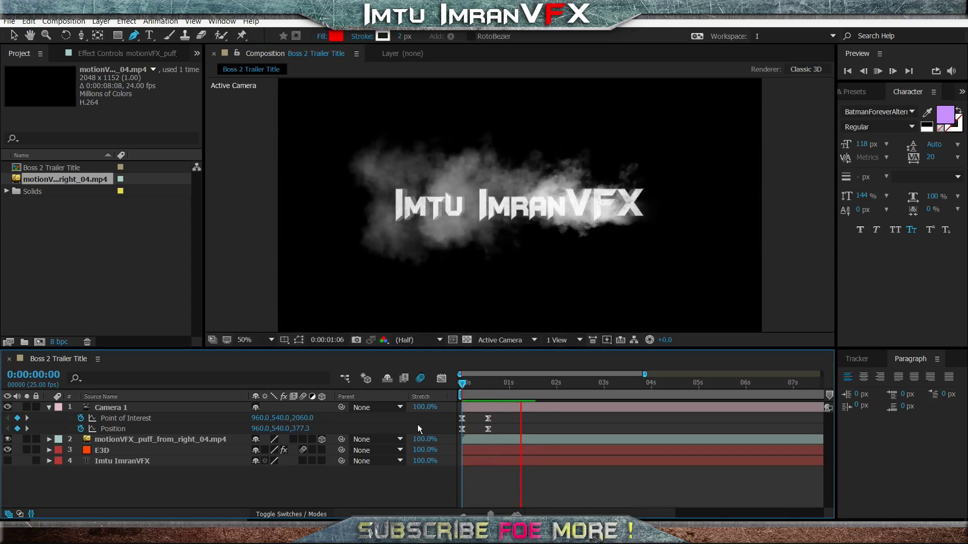
{"action": "left_click", "coordinate": [474, 394]}
{"action": "left_click_drag", "start_coordinate": [467, 392], "coordinate": [465, 391]}
- Nest the Boss 2 Trailer Title composition in a new composition made from it and play it back
{"action": "left_click", "coordinate": [47, 220]}
{"action": "left_click_drag", "start_coordinate": [50, 168], "coordinate": [42, 345]}
{"action": "left_click", "coordinate": [113, 391]}
{"action": "key", "text": "space"}
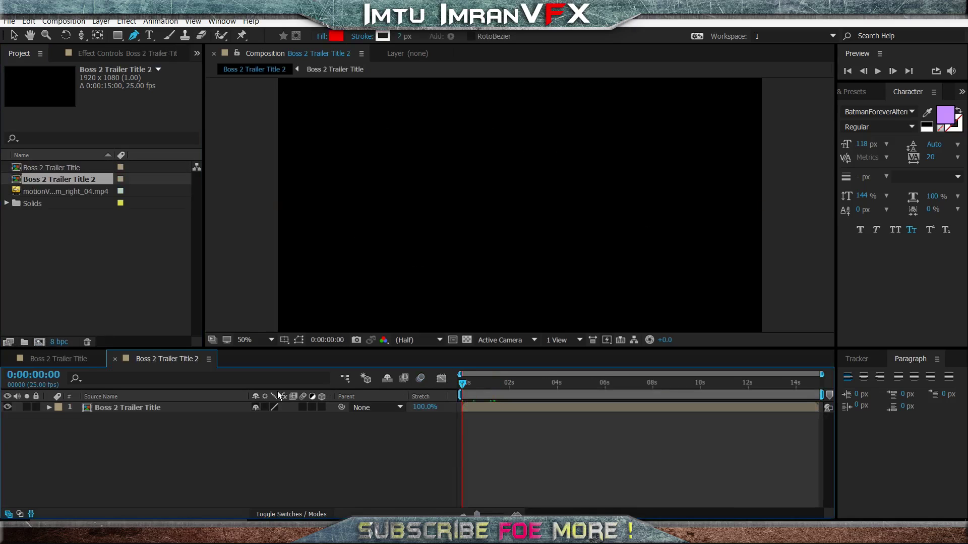
{"action": "key", "text": "space"}
- Add the expression wiggle(30,6) to the nested Boss 2 Trailer Title layer's Position and preview the shake
{"action": "left_click", "coordinate": [124, 408]}
{"action": "key", "text": "p"}
{"action": "left_click", "coordinate": [129, 458]}
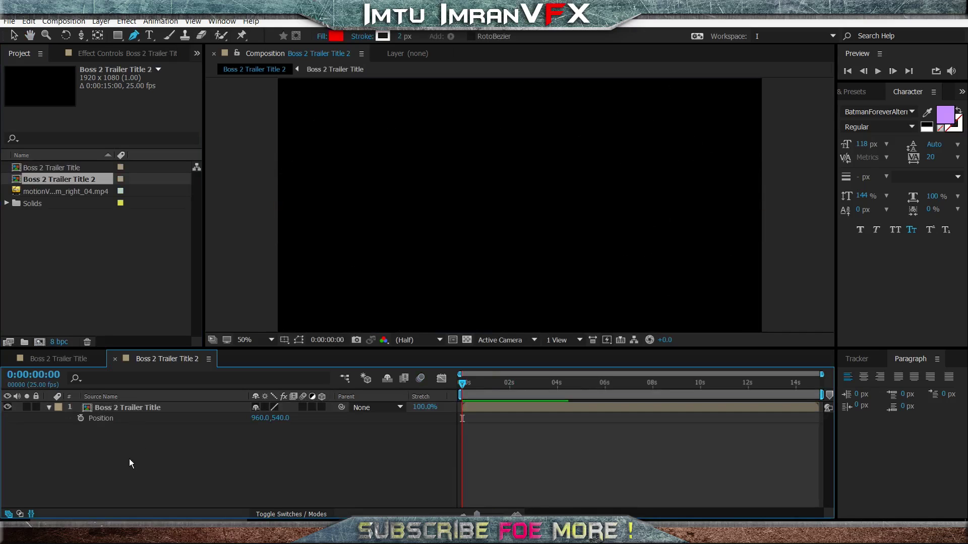
{"action": "left_click", "coordinate": [81, 419], "text": "alt"}
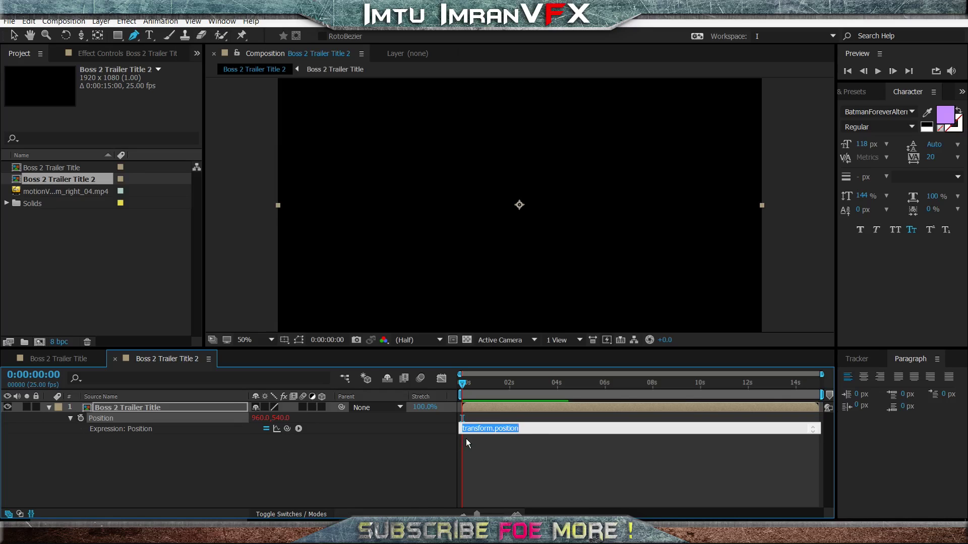
{"action": "type", "text": "w"}
{"action": "type", "text": "iggle(30,6)"}
{"action": "left_click", "coordinate": [421, 389]}
{"action": "key", "text": "space"}
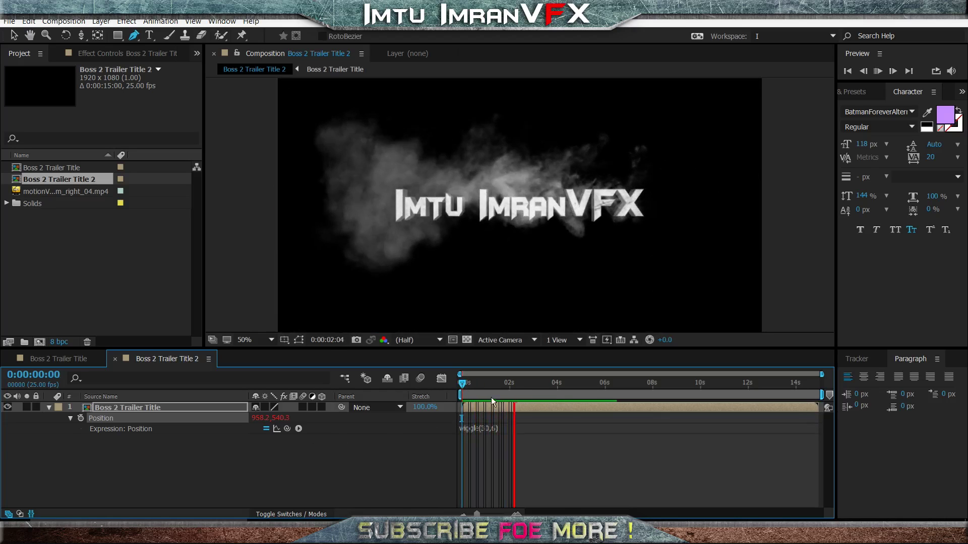
{"action": "key", "text": "space"}
{"action": "key", "text": "space"}
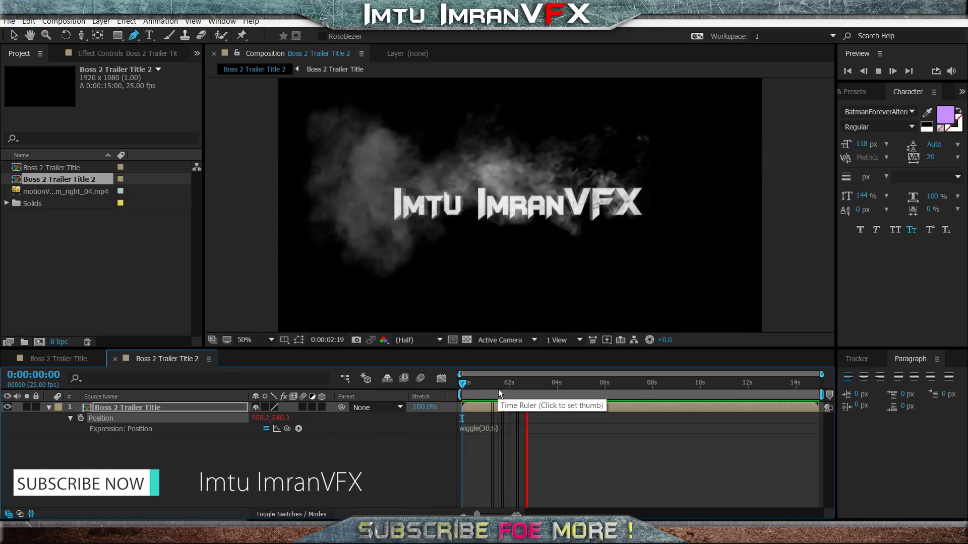
{"action": "key", "text": "space"}
{"action": "key", "text": "space"}
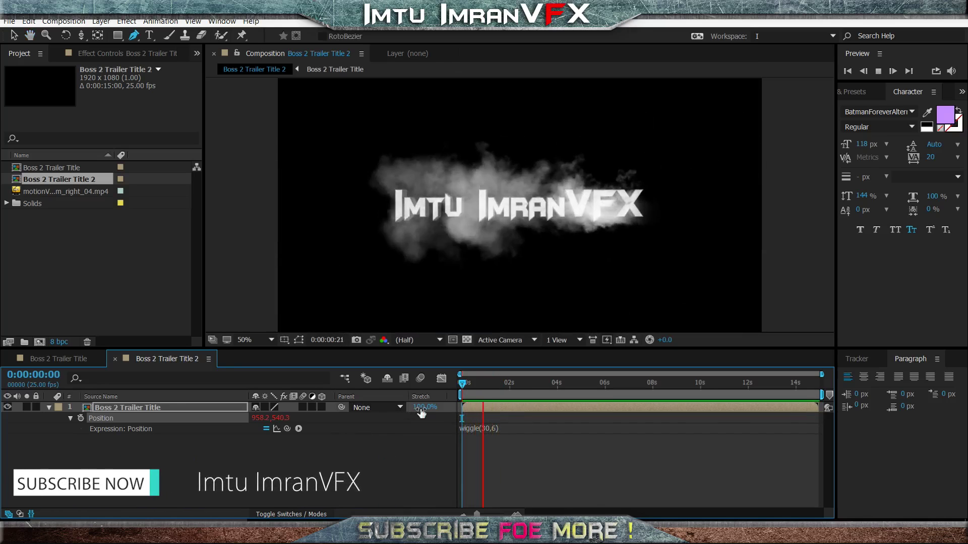